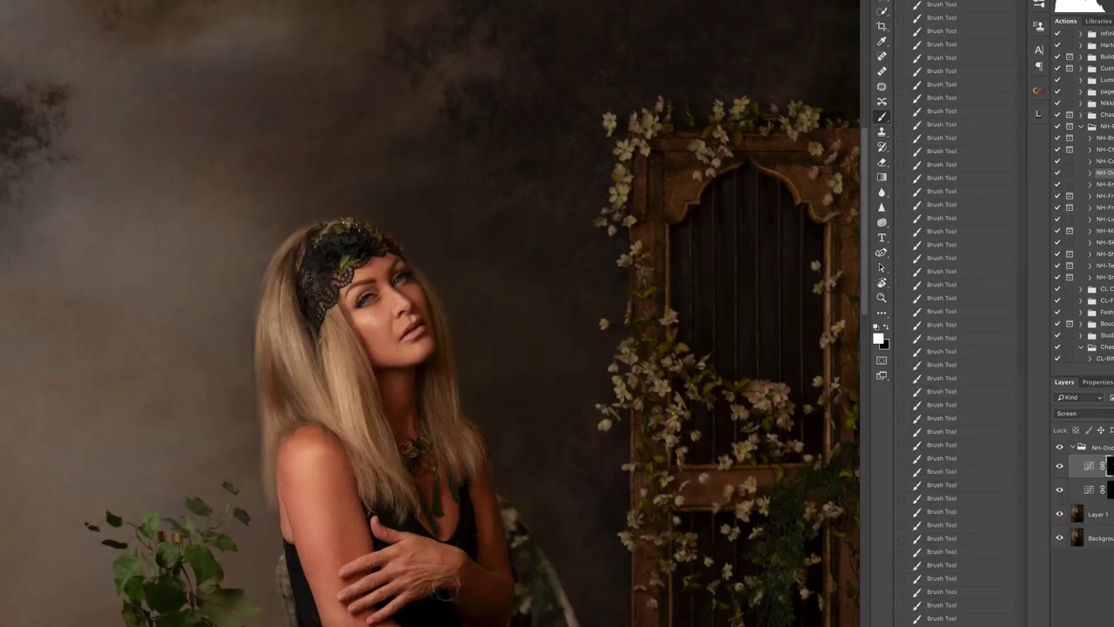
Step: View more of the portrait and compare it with the dodge and burn group hidden and shown
key(super+minus)
key(super+minus)
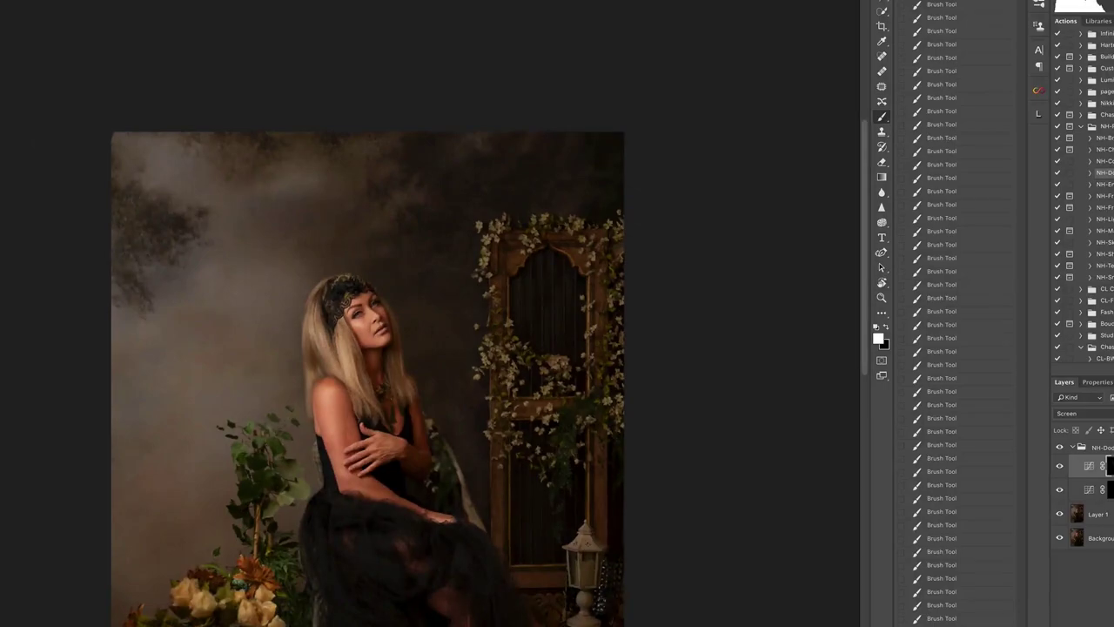
scroll(413, 313, down, 5)
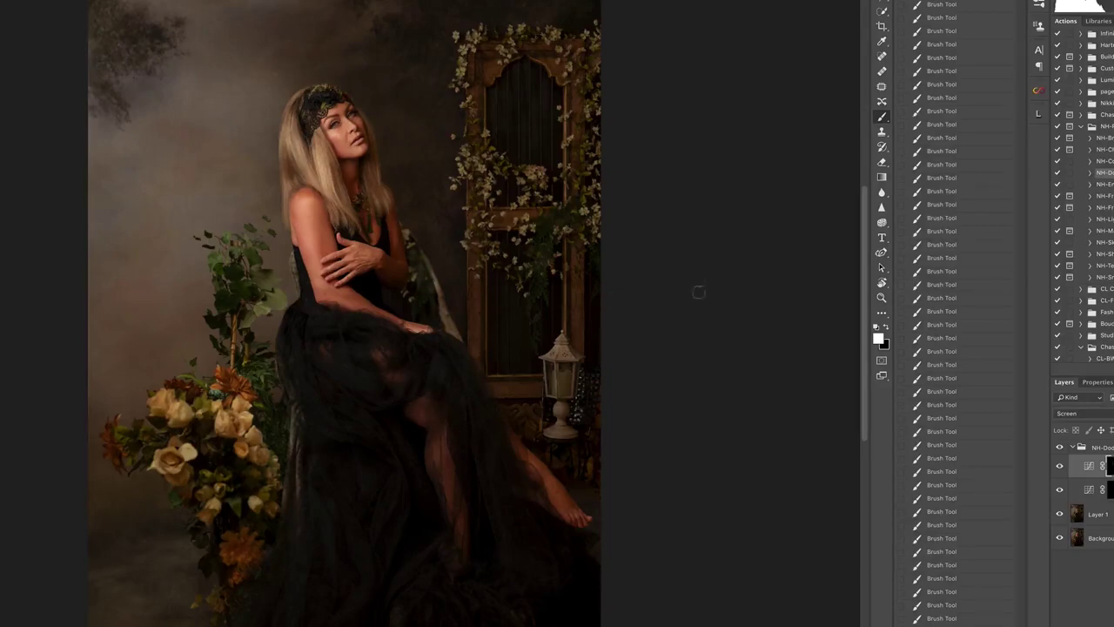
click(1073, 447)
click(1060, 448)
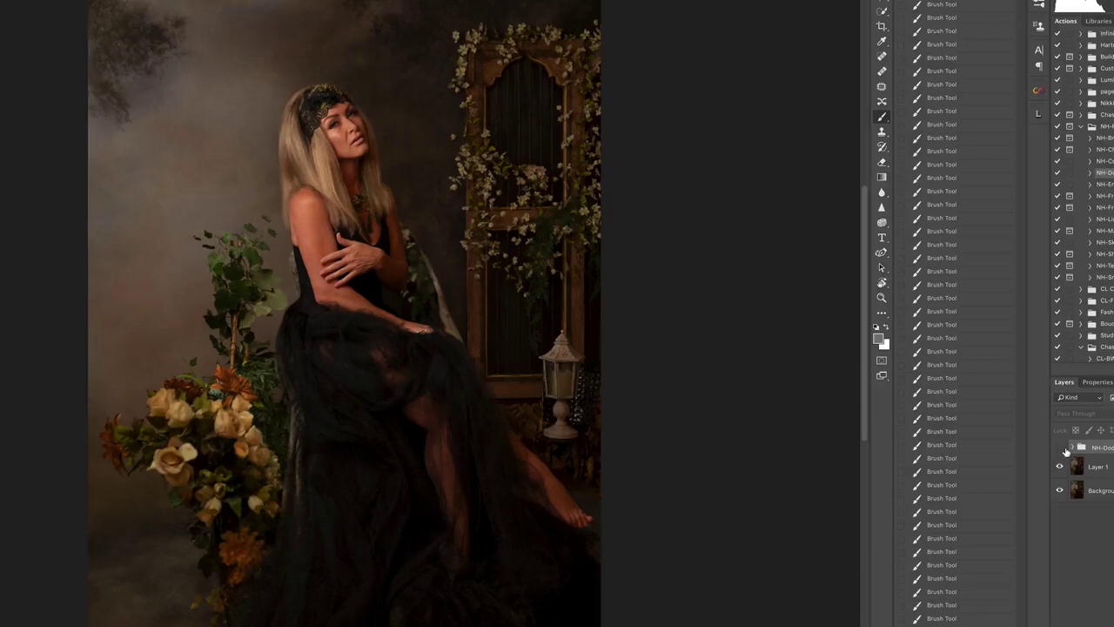
click(1060, 447)
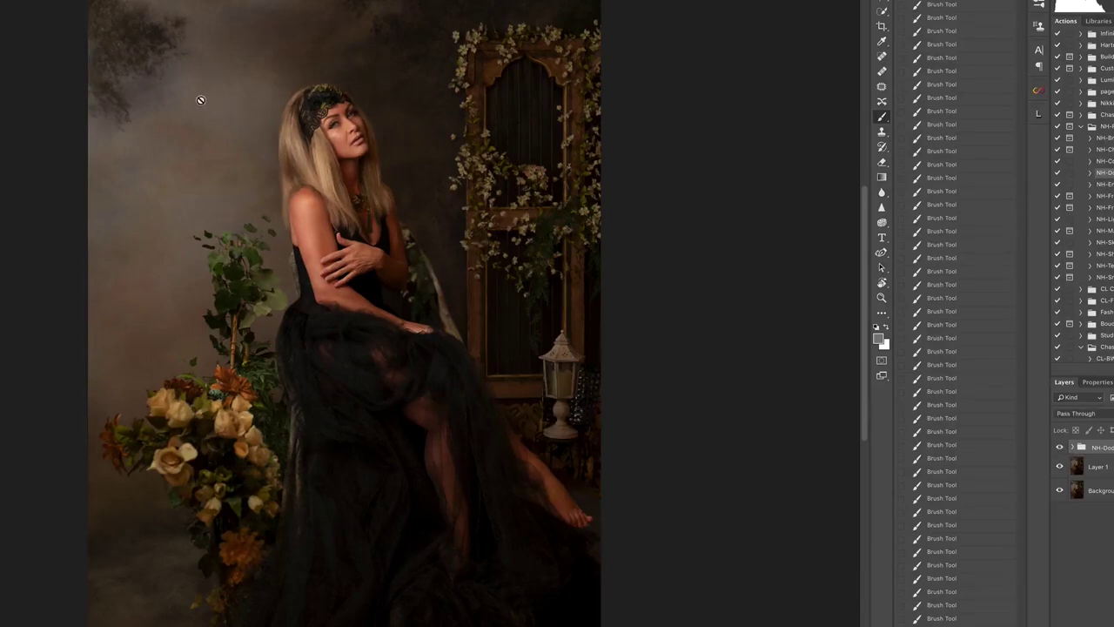
Step: Paint white on the Screen curves layer's mask to brighten the light area of the backdrop behind the woman and her leg
click(1073, 447)
click(1100, 464)
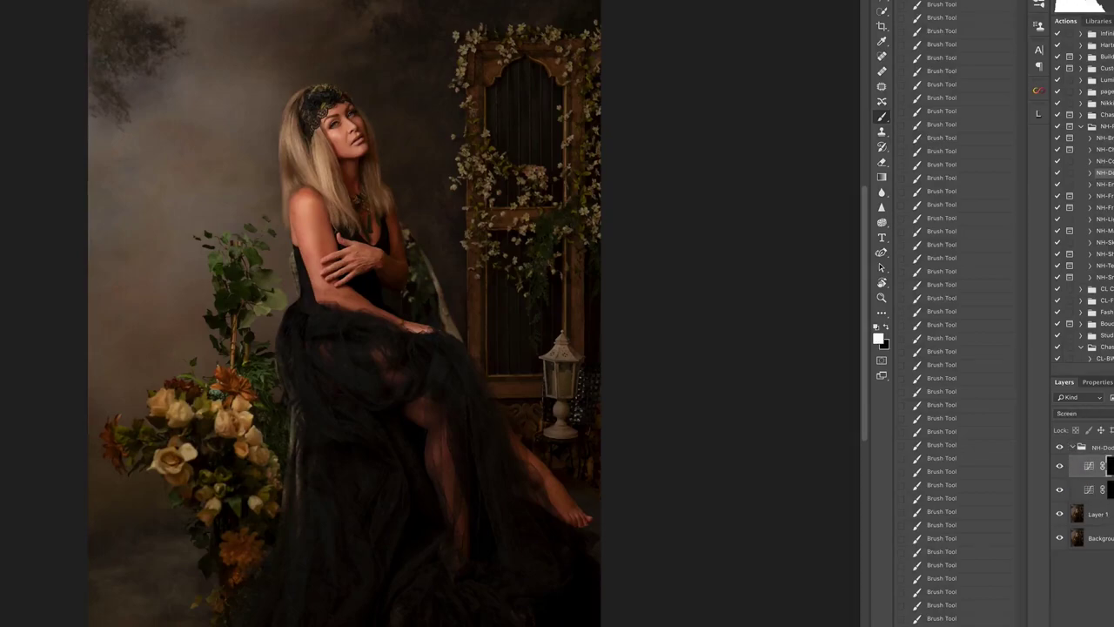
key(ctrl+minus)
drag(274, 120, 290, 127)
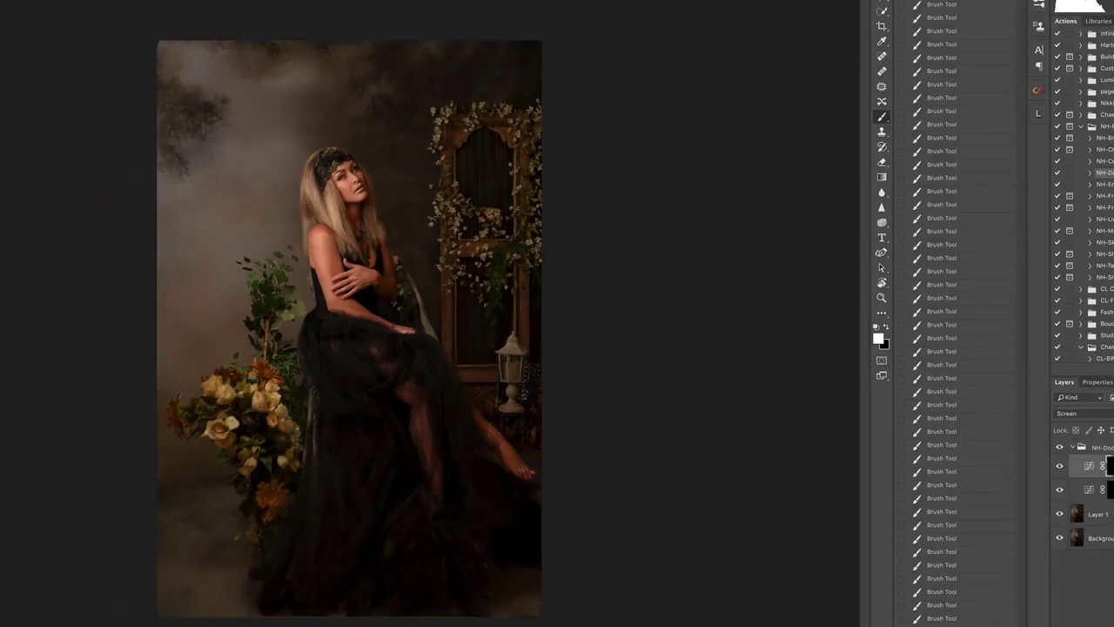
mouse_move(288, 74)
mouse_down()
mouse_move(297, 131)
mouse_move(332, 116)
mouse_move(304, 50)
mouse_move(277, 54)
mouse_move(208, 178)
mouse_up()
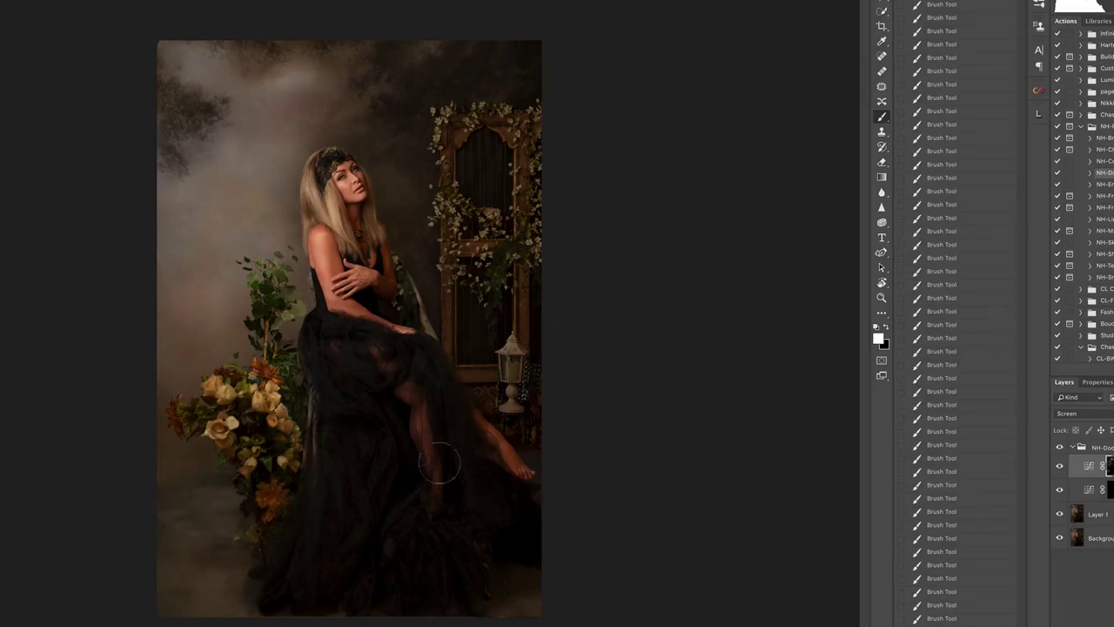
Step: Paint on the Luminosity curves layer's mask to burn the backdrop's edges, and compare the image with the group hidden and shown
click(1110, 489)
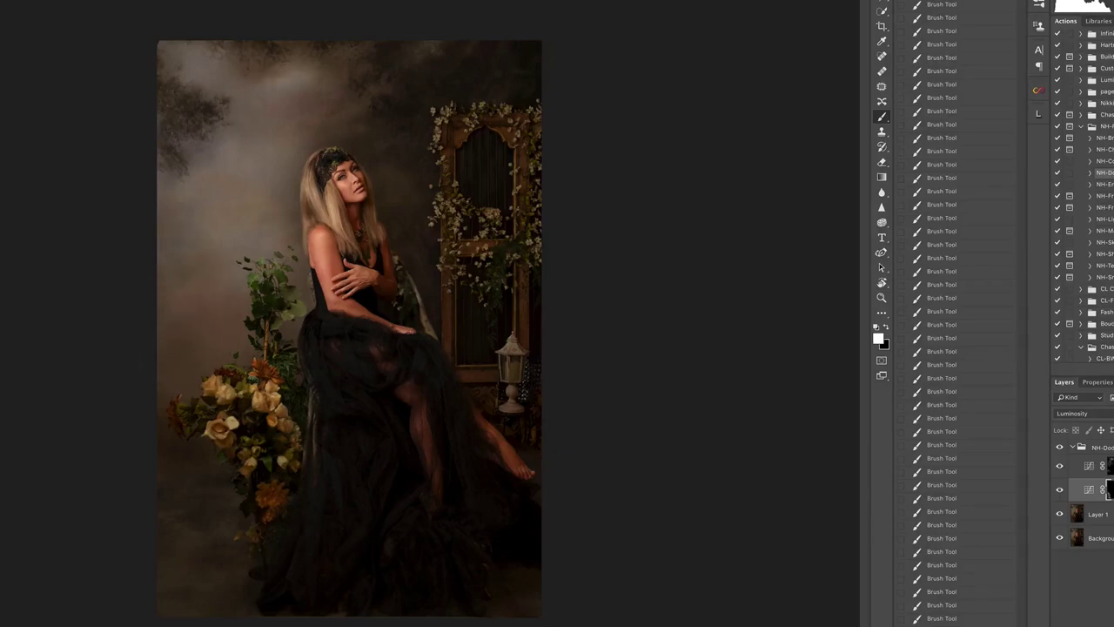
mouse_move(201, 75)
mouse_down()
mouse_move(198, 62)
mouse_move(220, 53)
mouse_up()
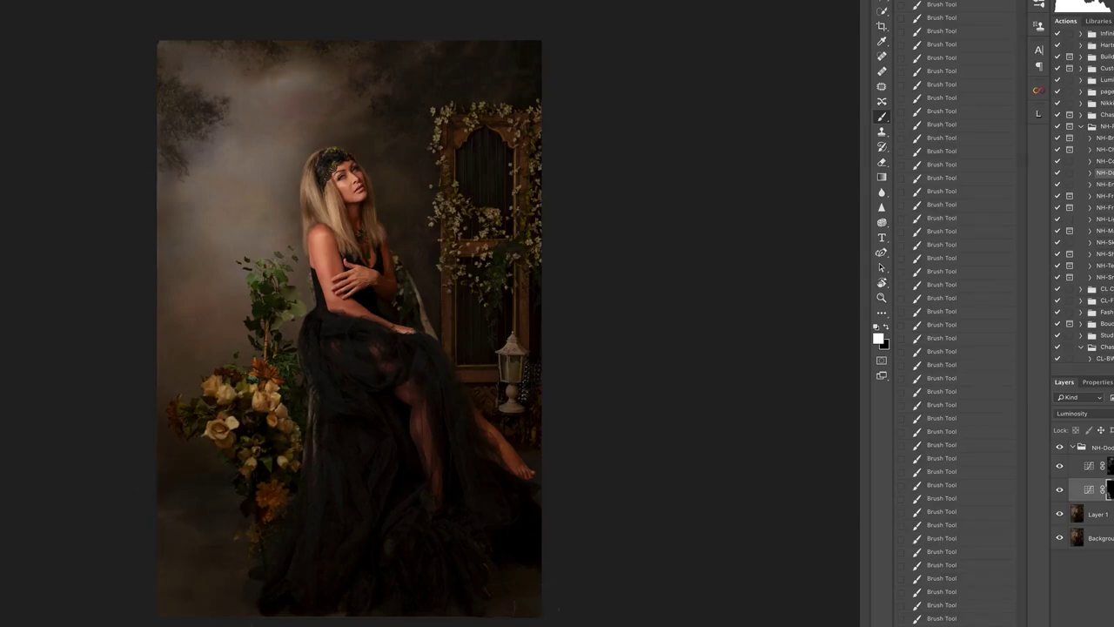
click(1073, 447)
click(1060, 446)
click(1060, 446)
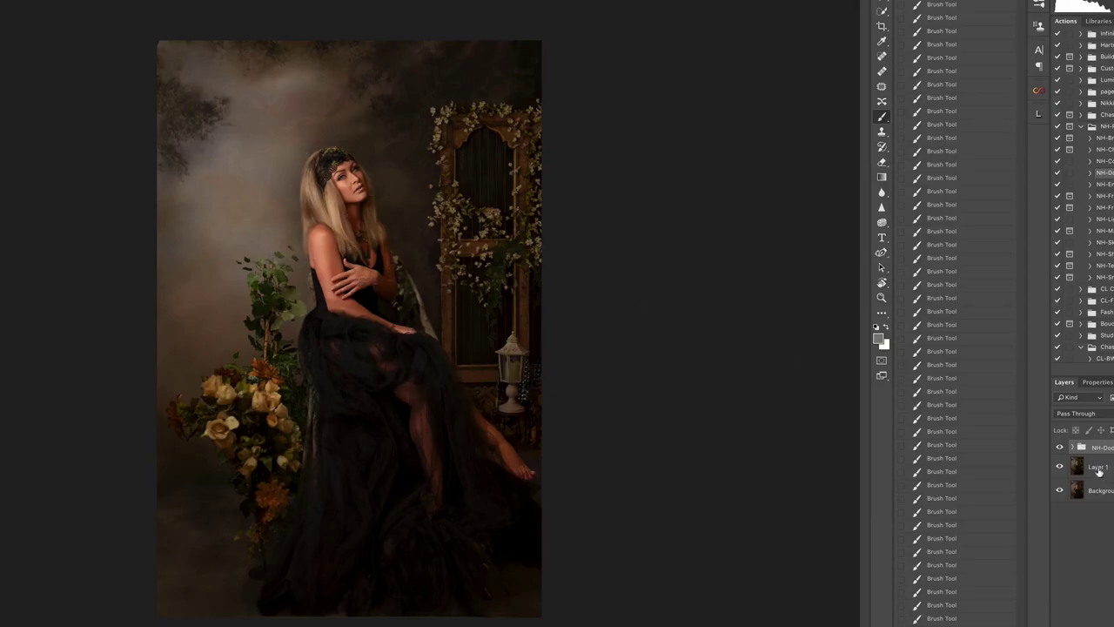
Step: Flatten the image and duplicate the background onto a new layer
click(4, 0)
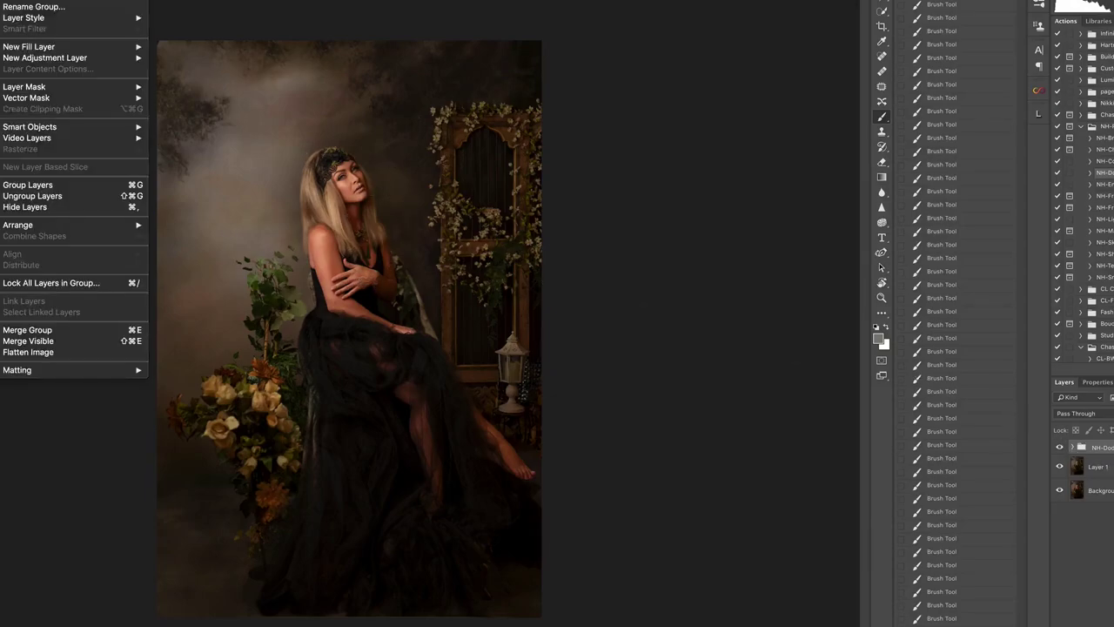
click(54, 353)
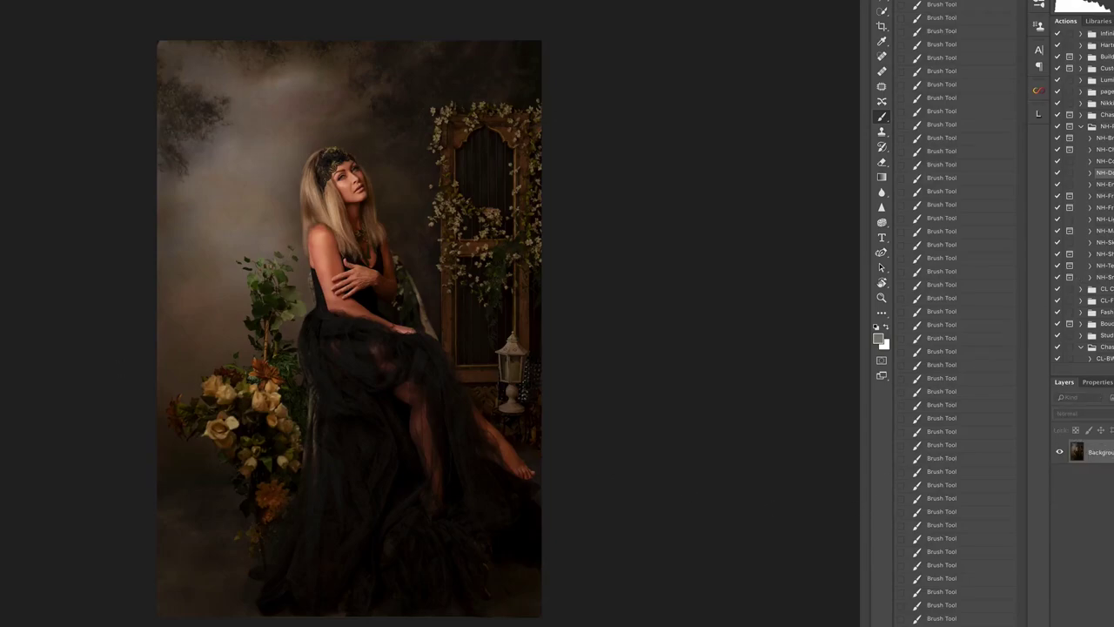
key(ctrl+j)
Step: Run the frequency separation action on the duplicated layer, with a Gaussian Blur radius of 2.5 pixels
click(1105, 195)
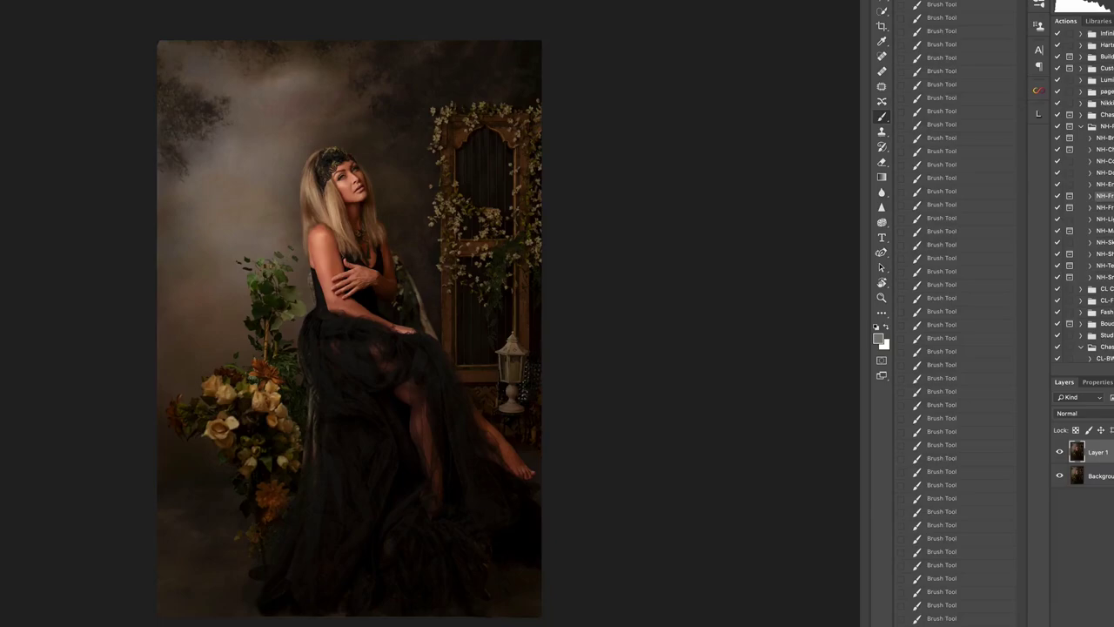
click(1112, 370)
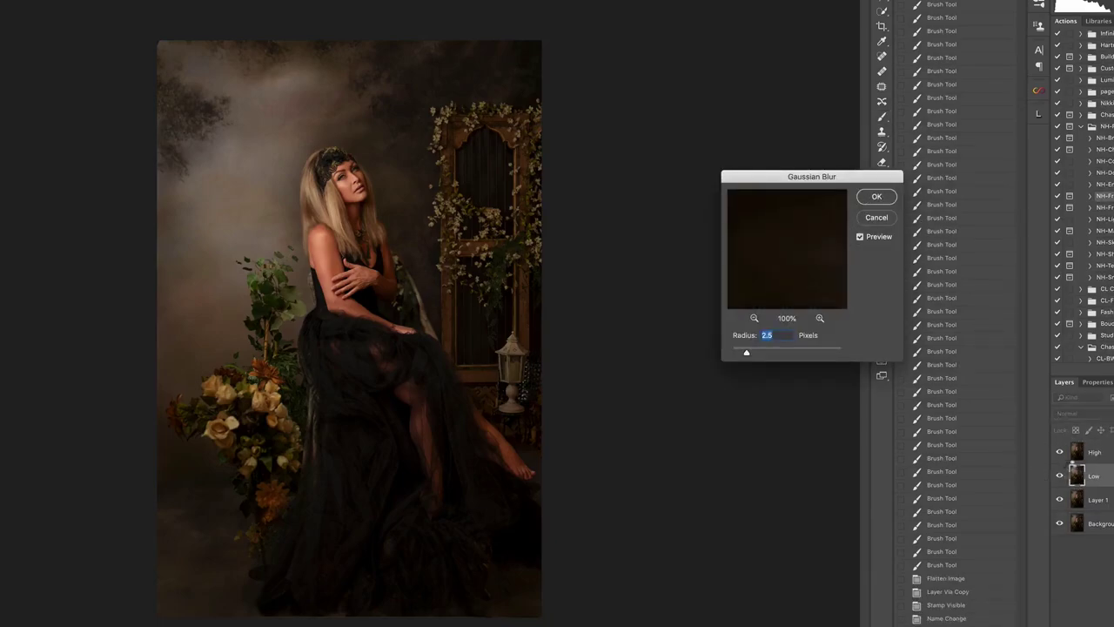
key(Return)
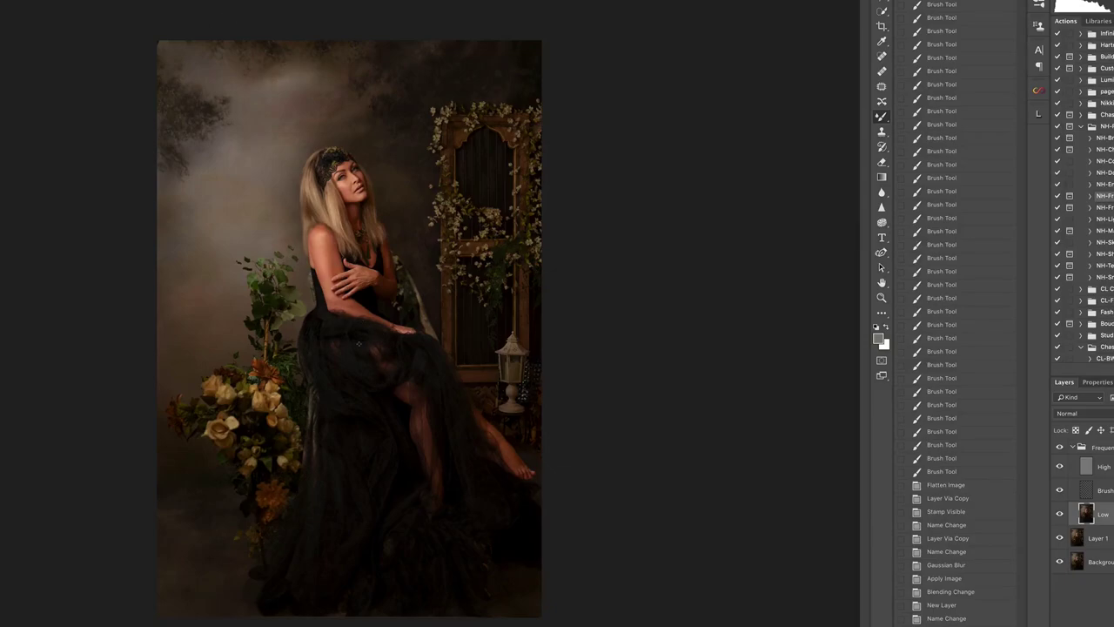
Step: Load a different Mixer Brush preset and smooth the skin of the hand resting on the arm on the Low layer
key(super+equal)
key(super+equal)
key(super+equal)
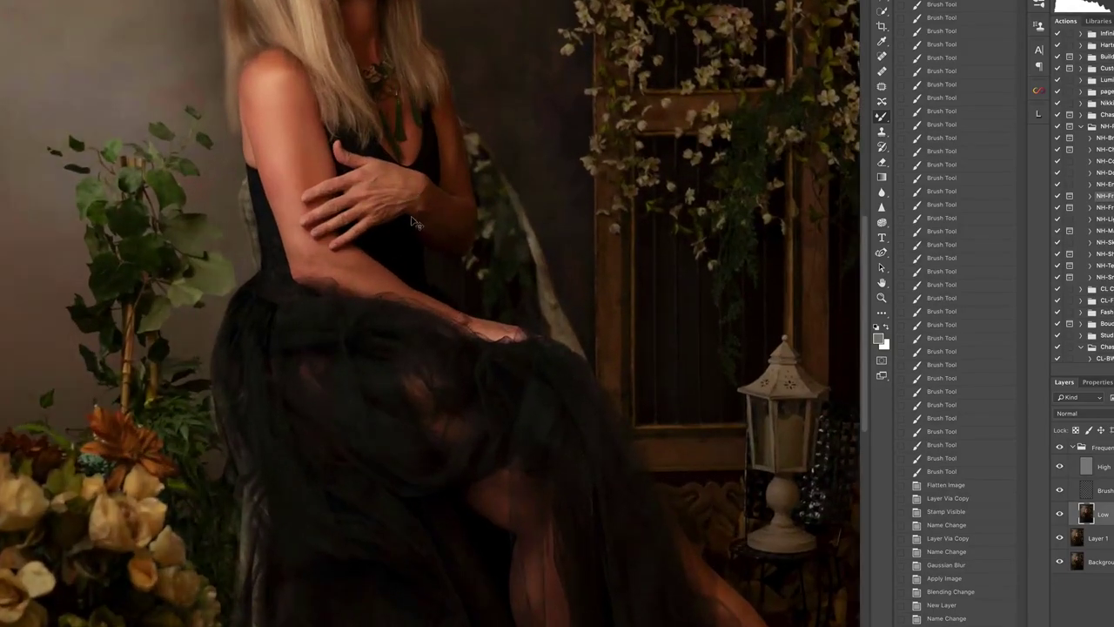
scroll(417, 227, up, 2)
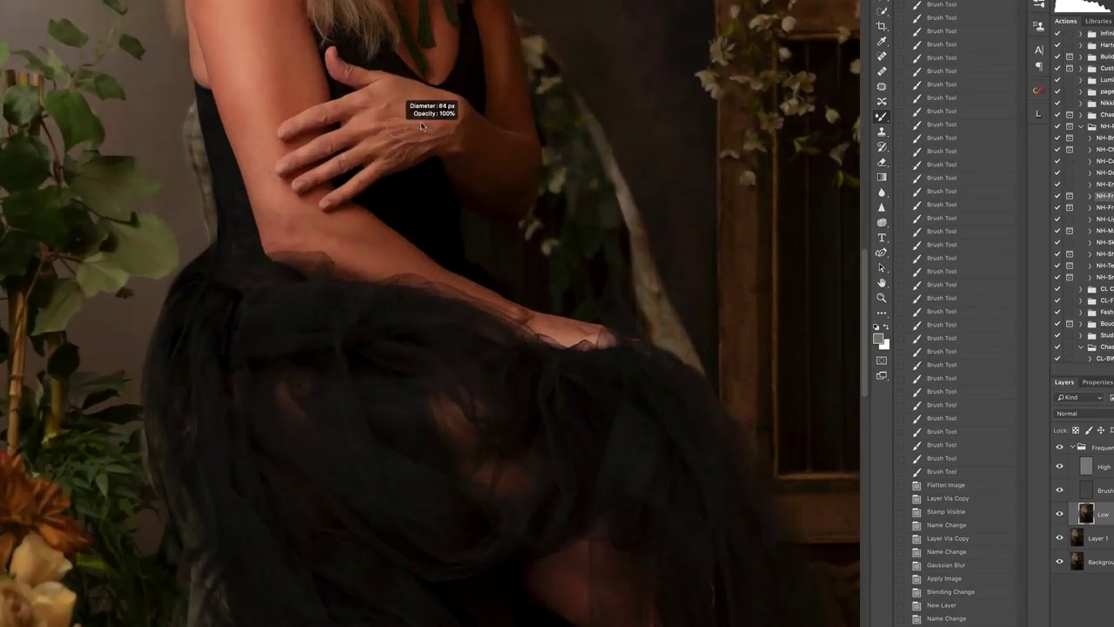
click(2, 1)
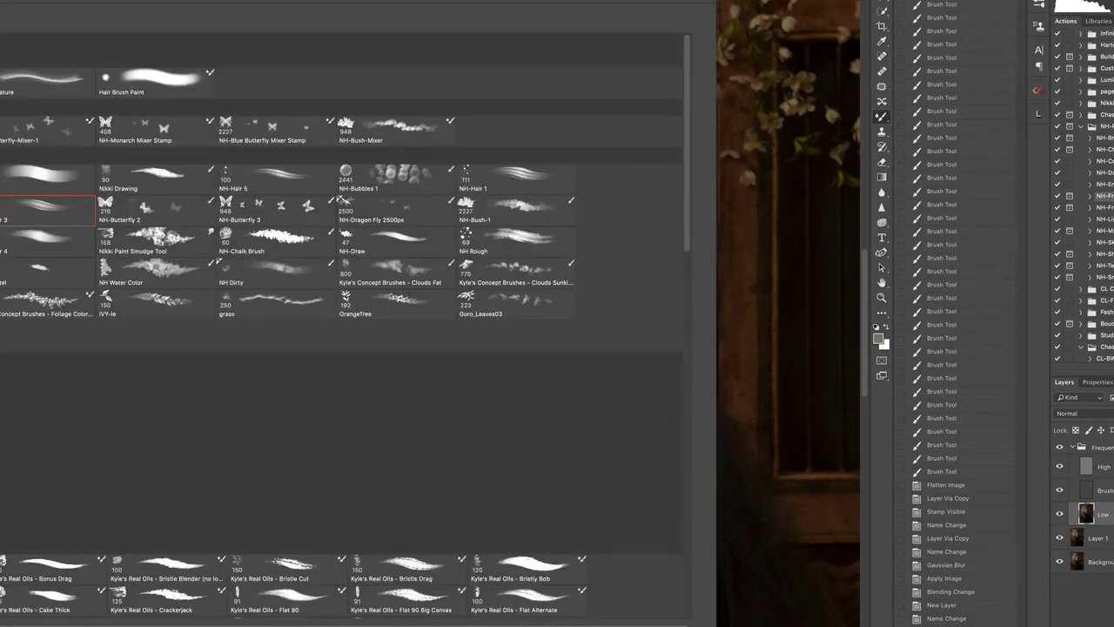
double_click(2, 174)
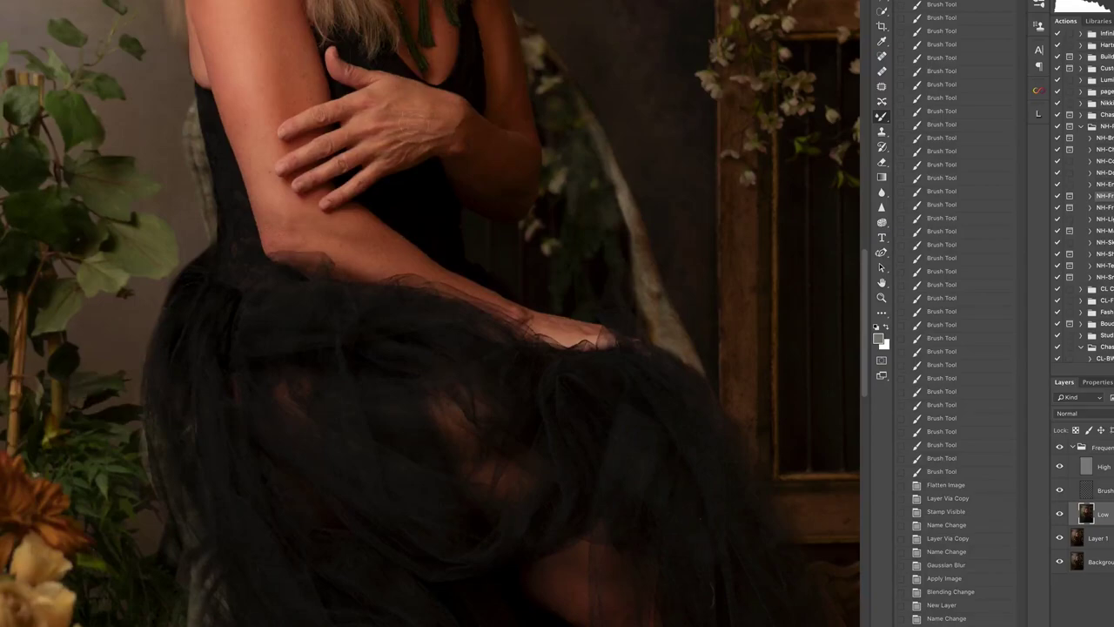
drag(374, 3, 387, 7)
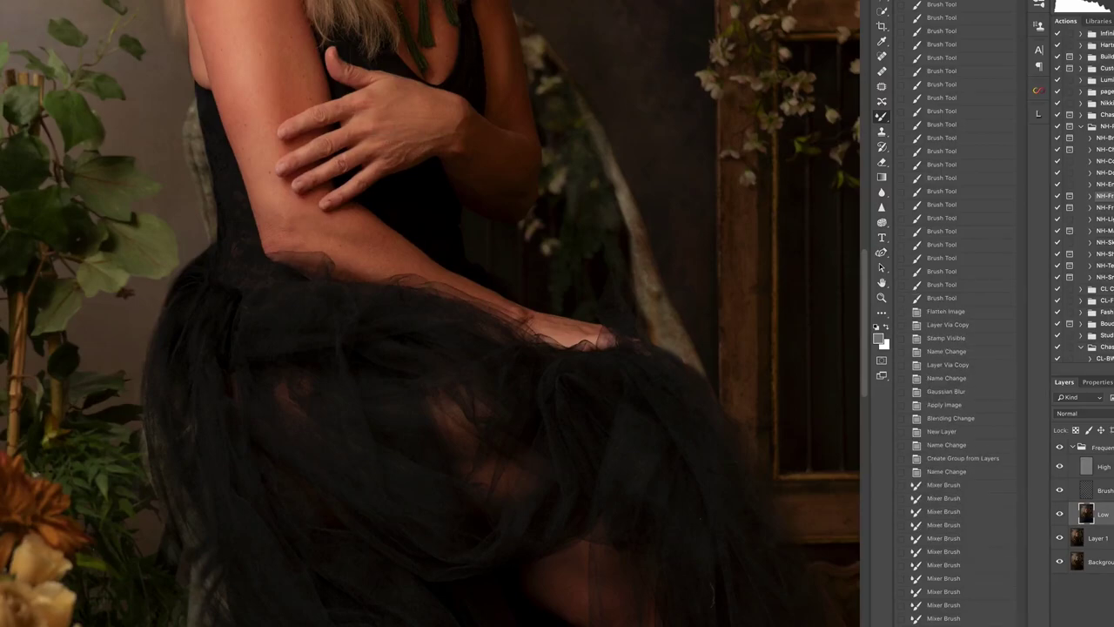
drag(359, 102, 369, 108)
mouse_move(359, 103)
mouse_down()
mouse_move(369, 107)
mouse_move(338, 117)
mouse_move(327, 150)
mouse_move(341, 162)
mouse_move(355, 150)
mouse_up()
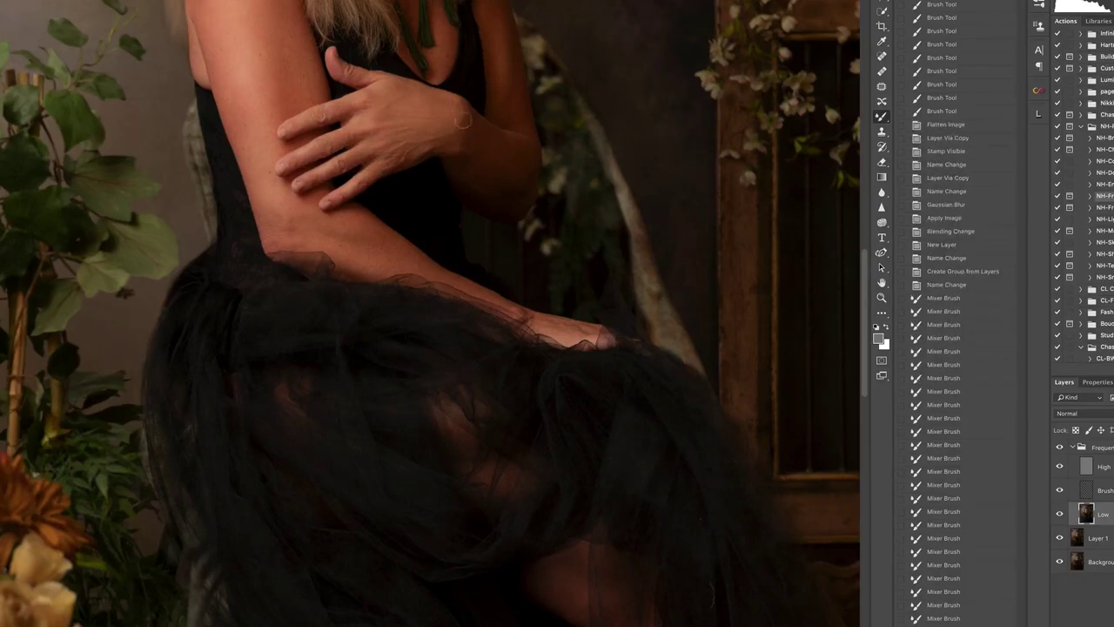
Step: Blend the skin tones of the wrist, the back of the hand and the forearms with the Mixer Brush
mouse_move(463, 120)
mouse_down()
mouse_move(446, 104)
mouse_move(462, 121)
mouse_up()
drag(460, 185, 535, 268)
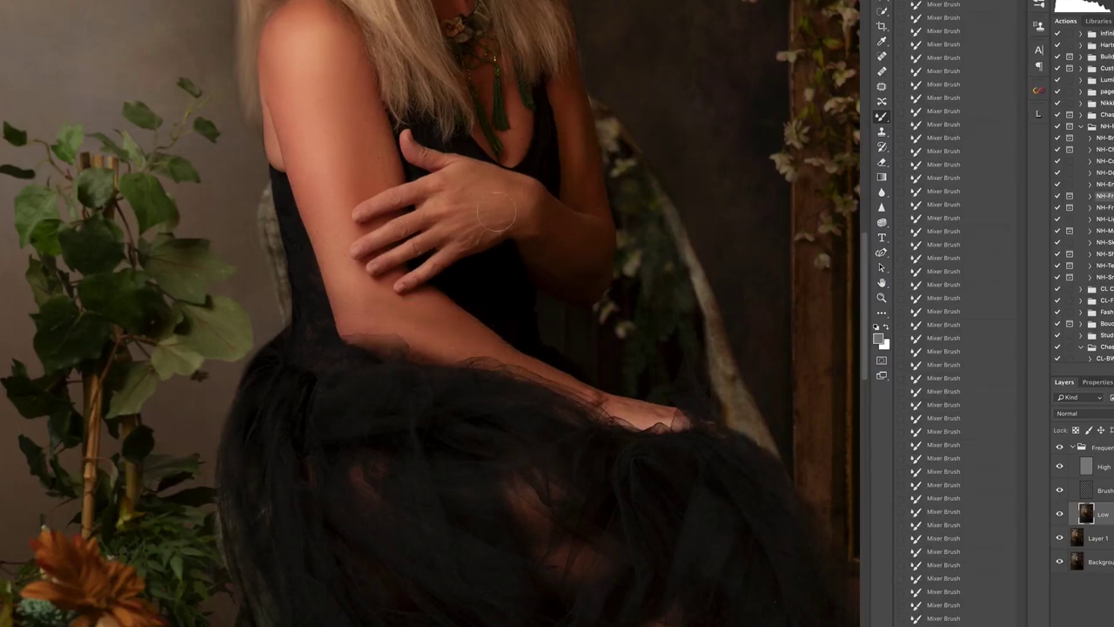
drag(496, 216, 473, 236)
drag(489, 346, 356, 224)
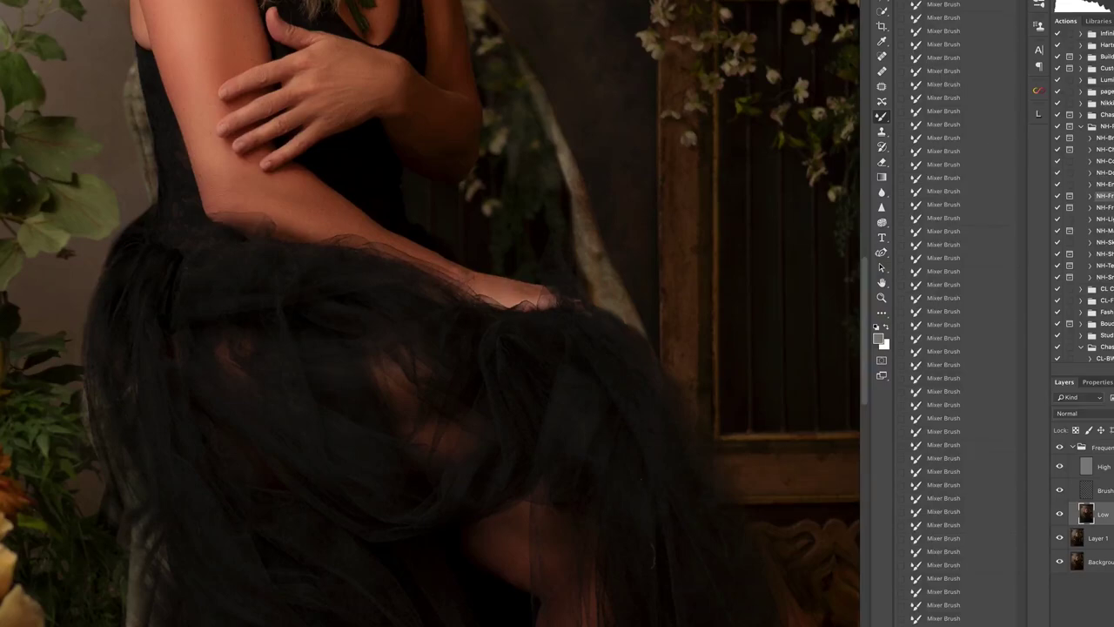
Step: Smooth the skin of the legs beneath the sheer black skirt with the Mixer Brush
drag(464, 332, 381, 148)
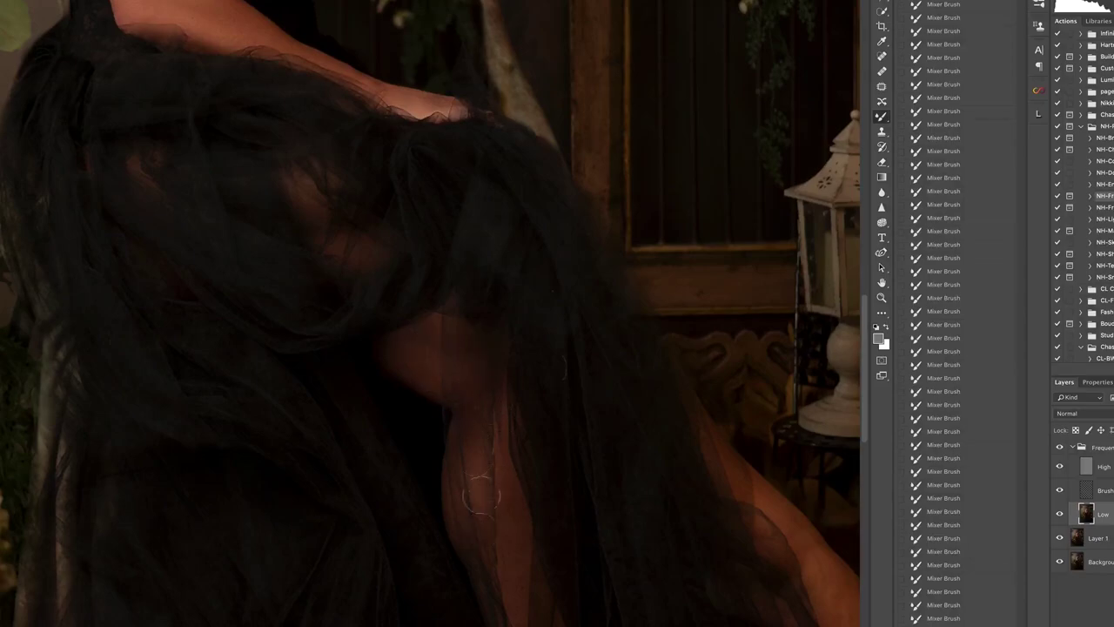
scroll(450, 385, down, 5)
scroll(450, 385, right, 4)
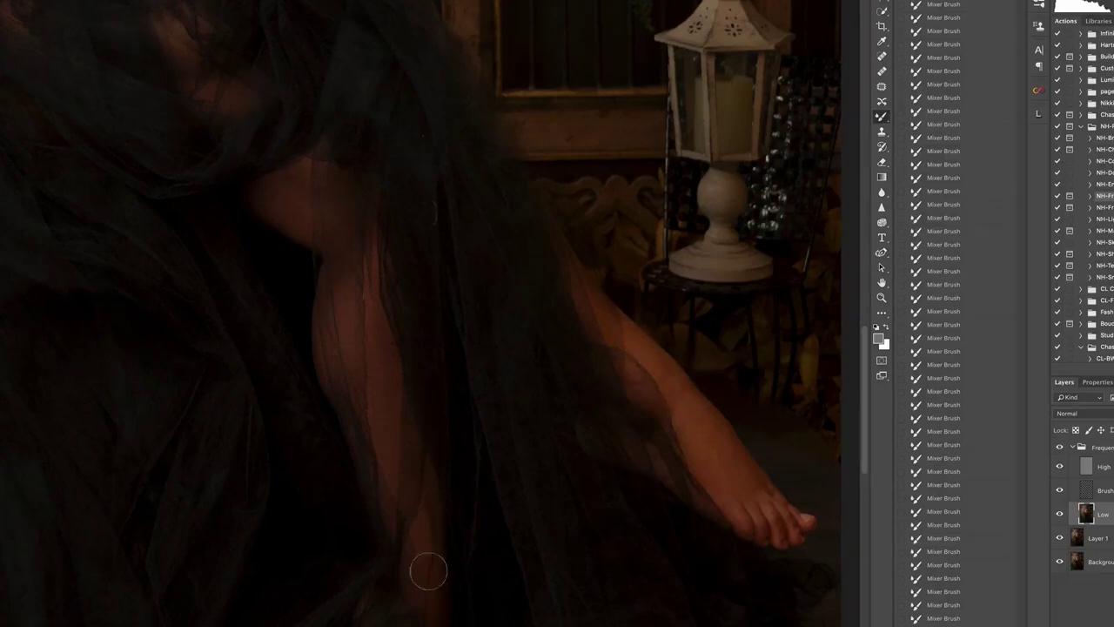
Step: Return to the woman's upper body and smooth the skin of her face with the Mixer Brush
drag(485, 468, 544, 620)
drag(446, 335, 586, 527)
mouse_move(454, 285)
mouse_down()
mouse_move(498, 353)
mouse_move(440, 377)
mouse_up()
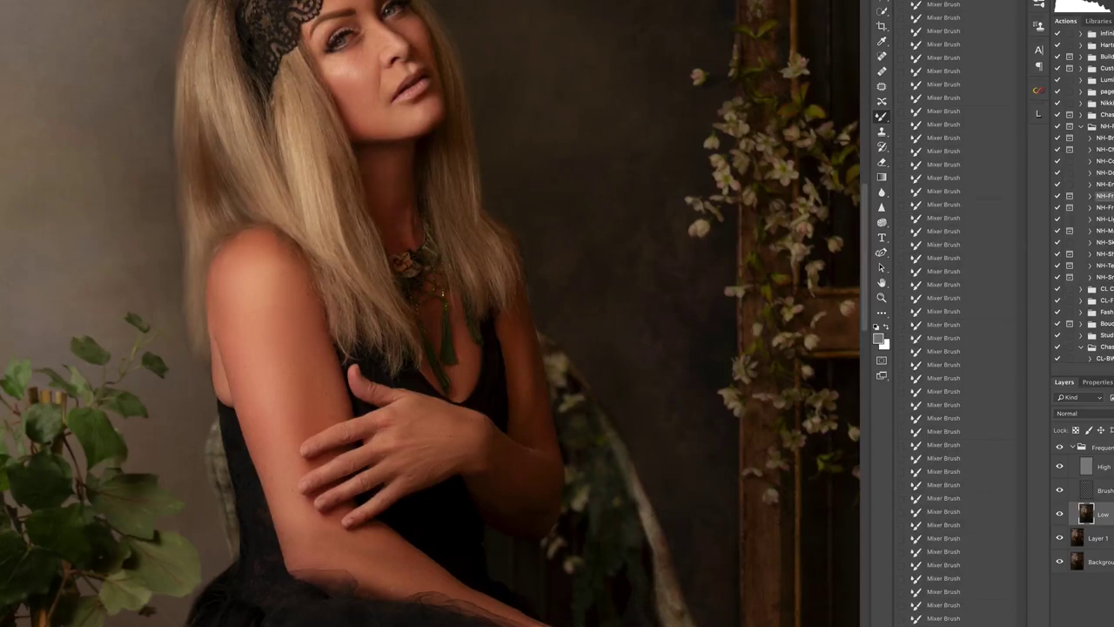
drag(402, 196, 422, 390)
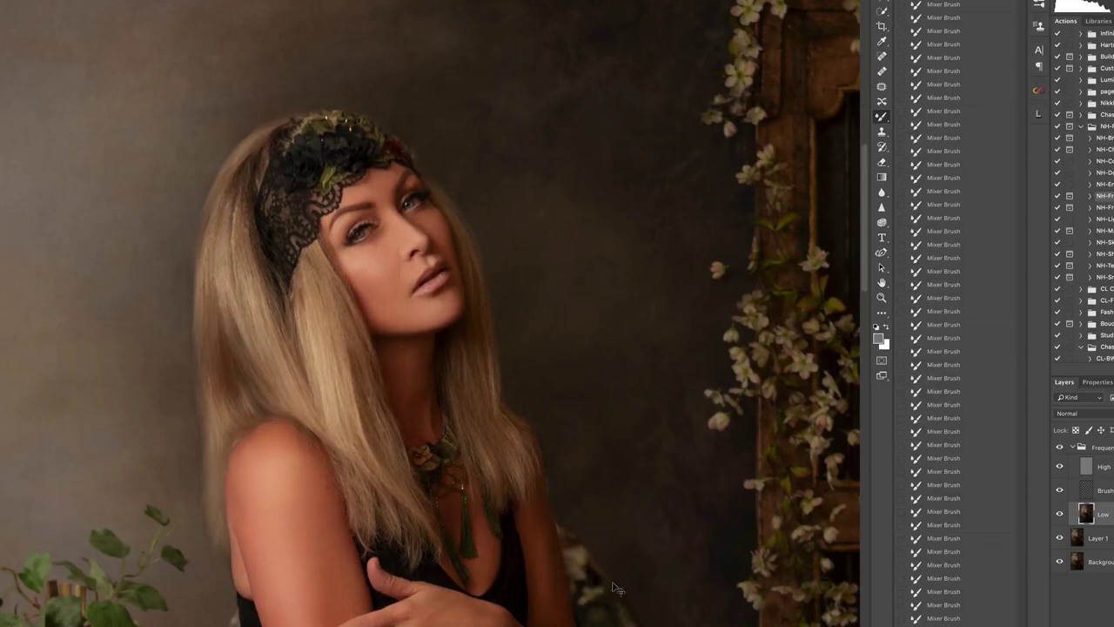
Step: Compare the portrait with the frequency separation group hidden and shown, and flatten the image
key(super+minus)
key(super+minus)
key(super+minus)
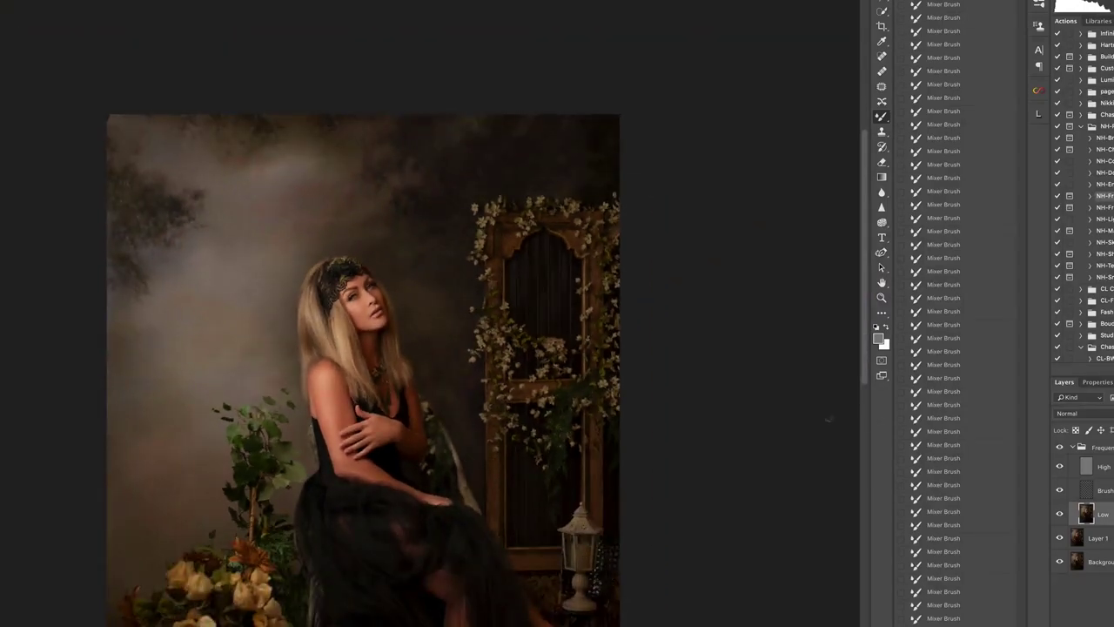
click(1072, 446)
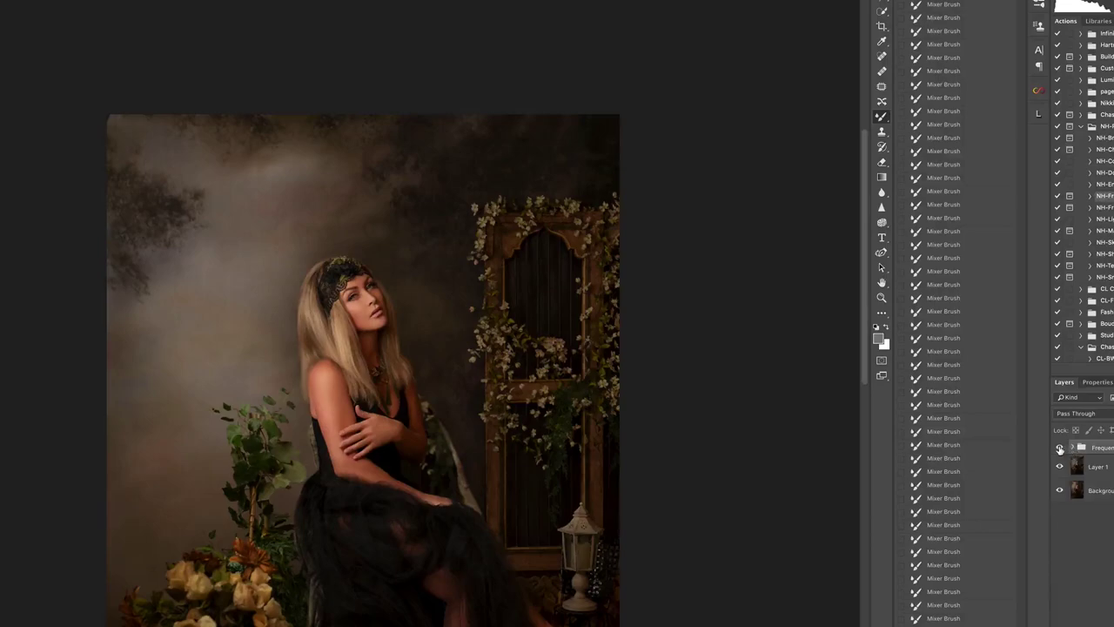
click(1059, 447)
click(1059, 447)
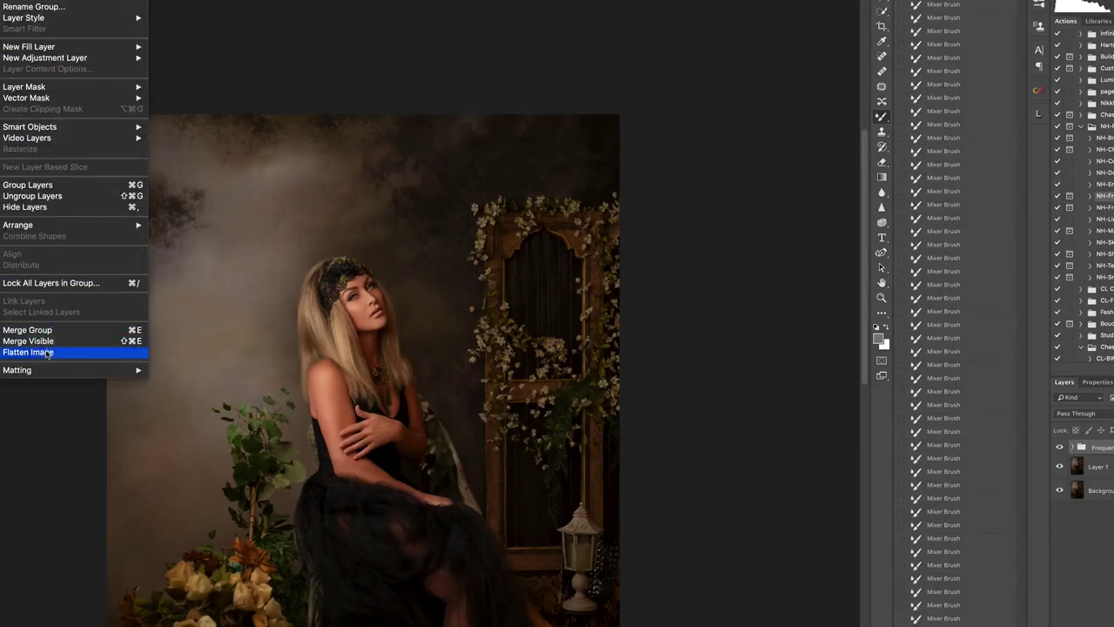
click(43, 351)
Step: Prepare a new layer in Overlay blending mode with an orange foreground color of H 30, S 92, B 75
key(super+minus)
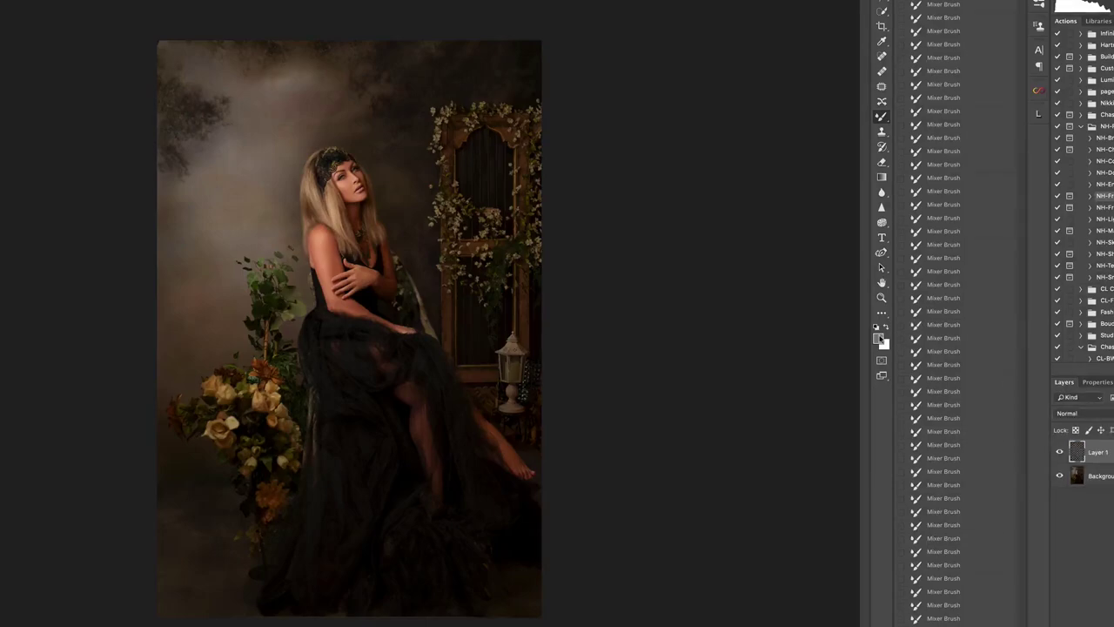
click(879, 338)
click(813, 514)
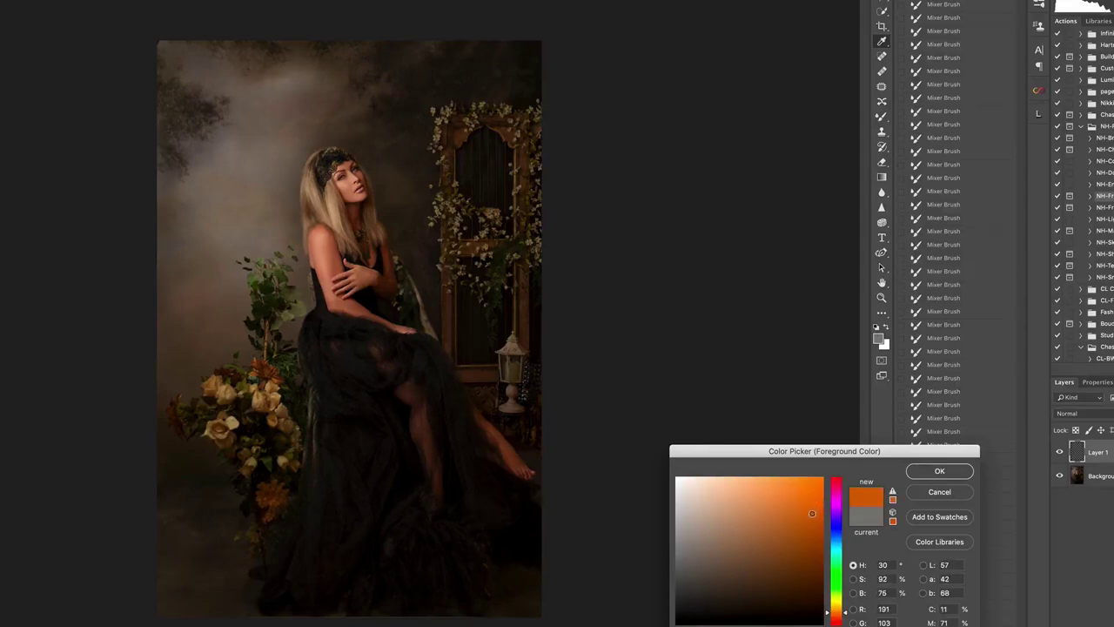
click(938, 471)
click(1085, 416)
click(1089, 538)
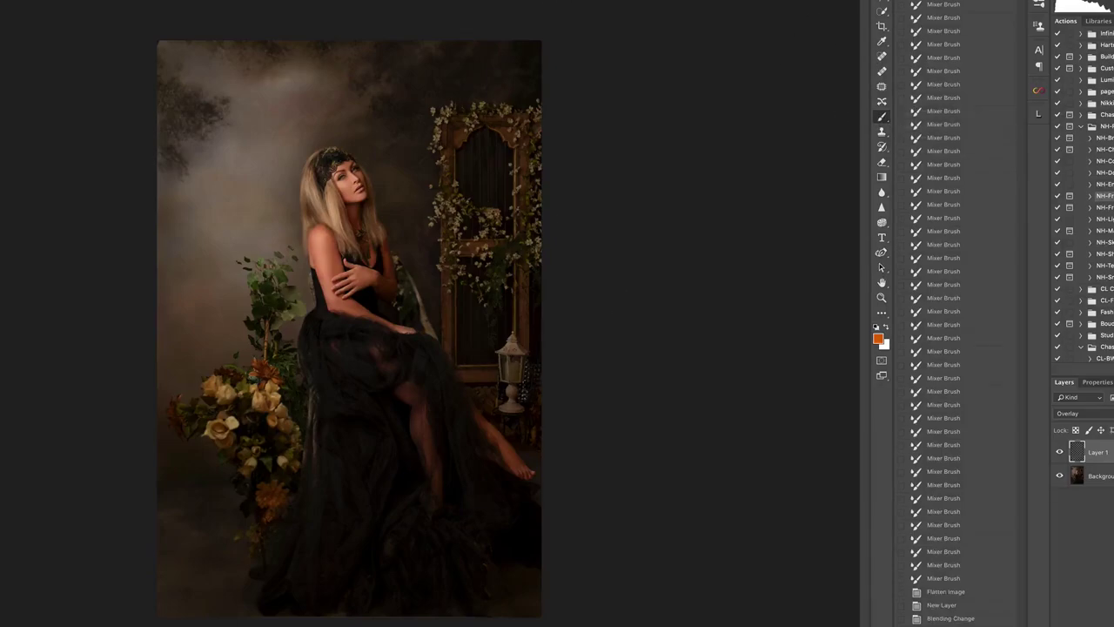
Step: Paint an orange glow over the lantern and its surroundings on the Overlay layer with the Brush tool
mouse_move(520, 353)
mouse_down()
mouse_move(505, 365)
mouse_move(515, 350)
mouse_up()
mouse_move(517, 345)
mouse_down()
mouse_move(503, 356)
mouse_move(527, 361)
mouse_move(513, 375)
mouse_move(515, 365)
mouse_up()
click(515, 365)
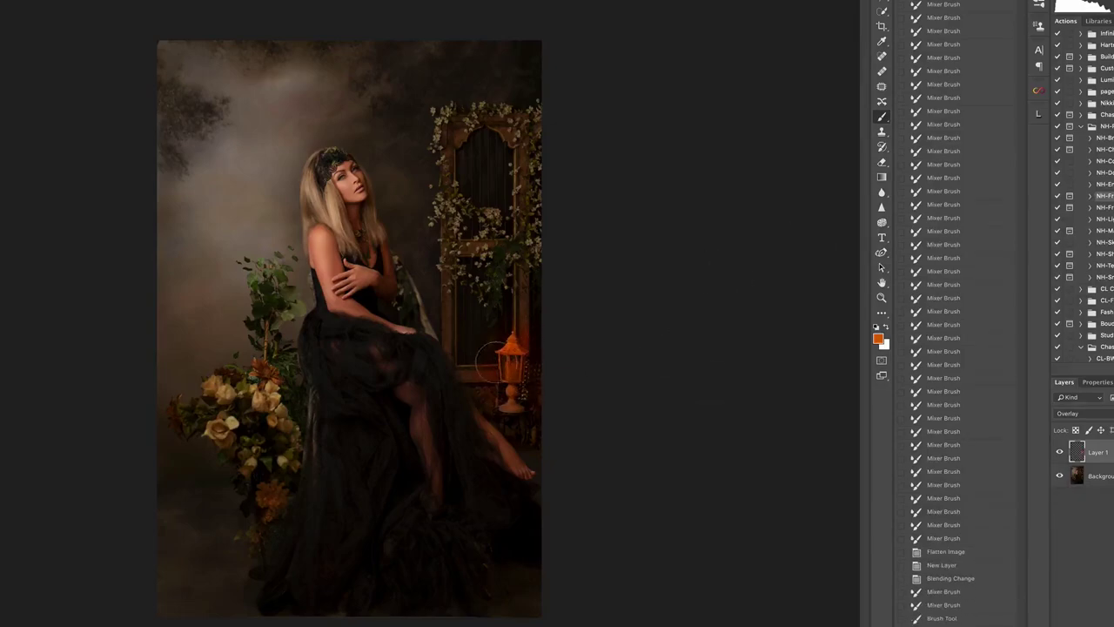
click(511, 369)
click(512, 370)
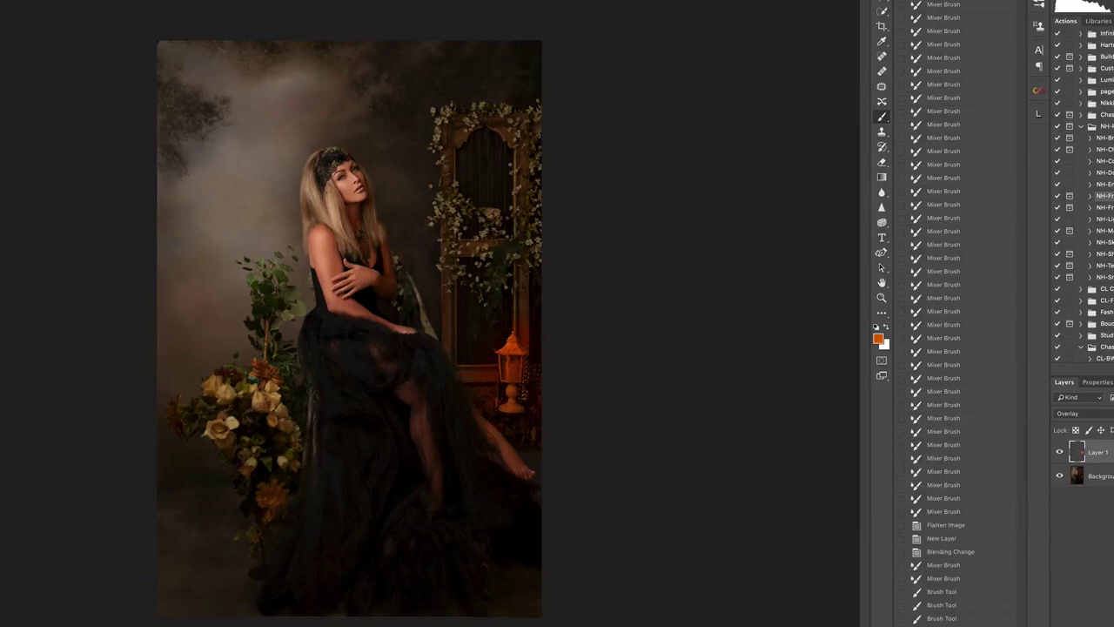
Step: Extend the orange glow along the picture edge beside the lantern with the Brush tool
click(539, 345)
click(530, 359)
click(527, 361)
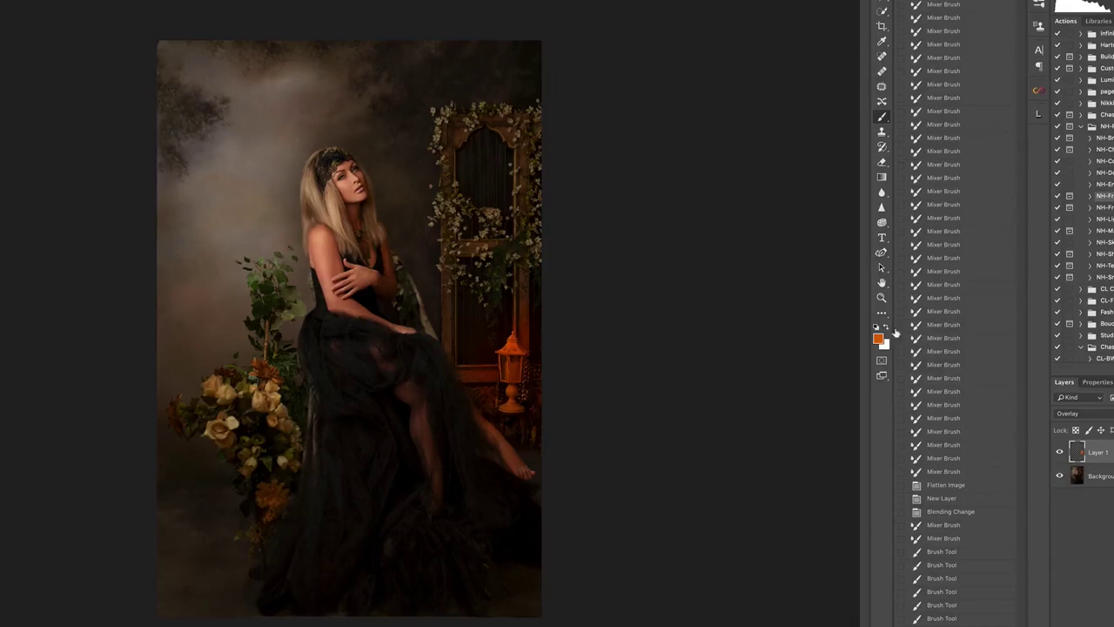
Step: Change the foreground color to a yellower amber with a hue of 38
click(1101, 475)
click(877, 338)
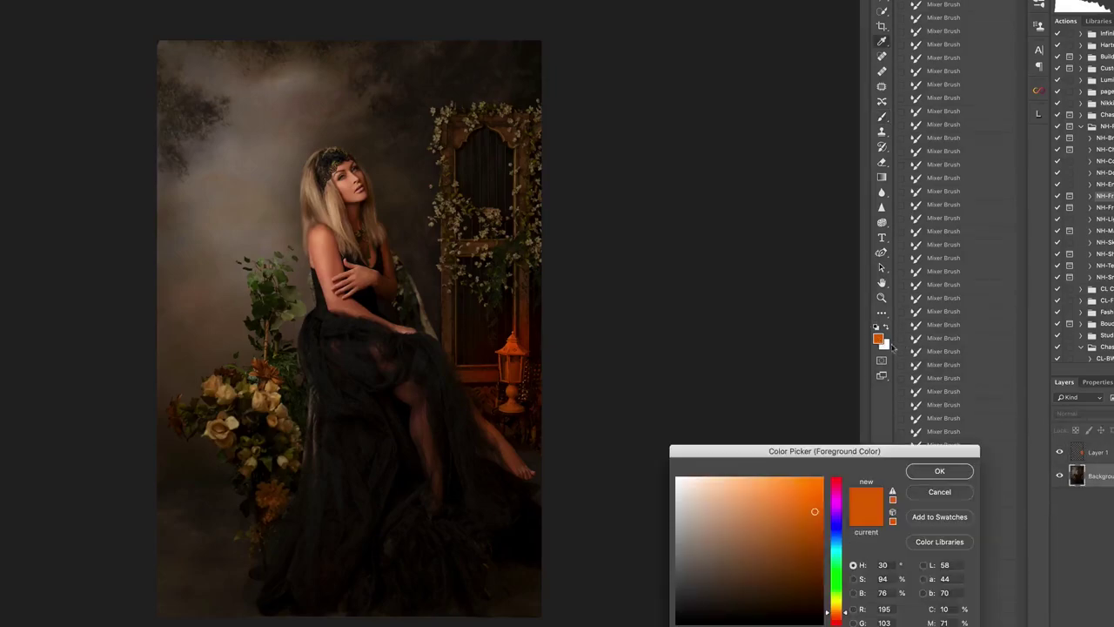
click(791, 525)
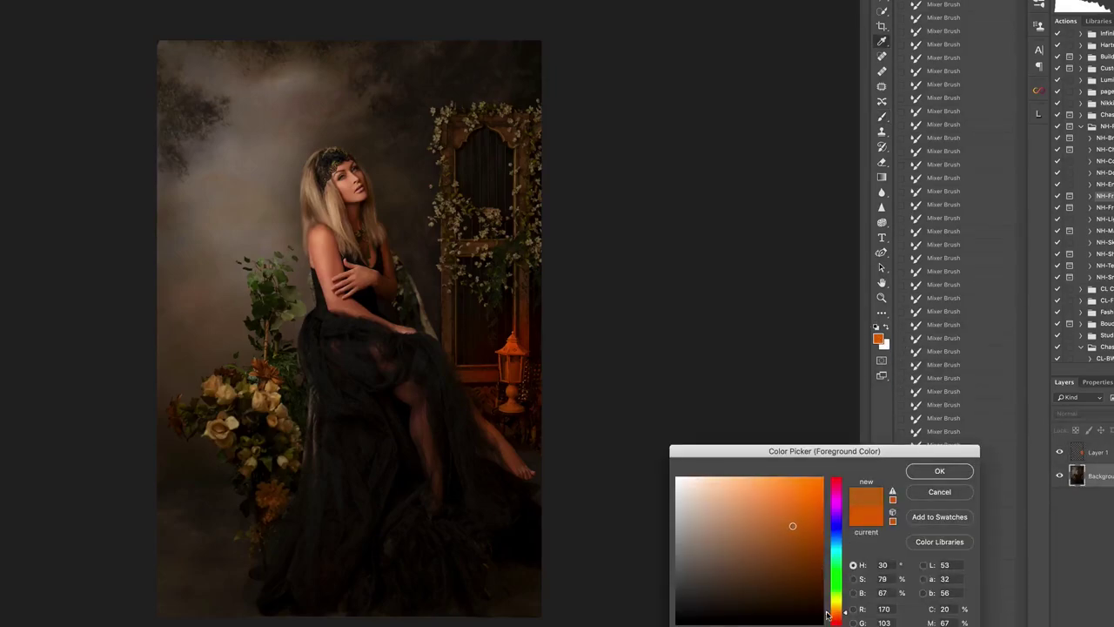
drag(831, 611, 827, 609)
click(807, 533)
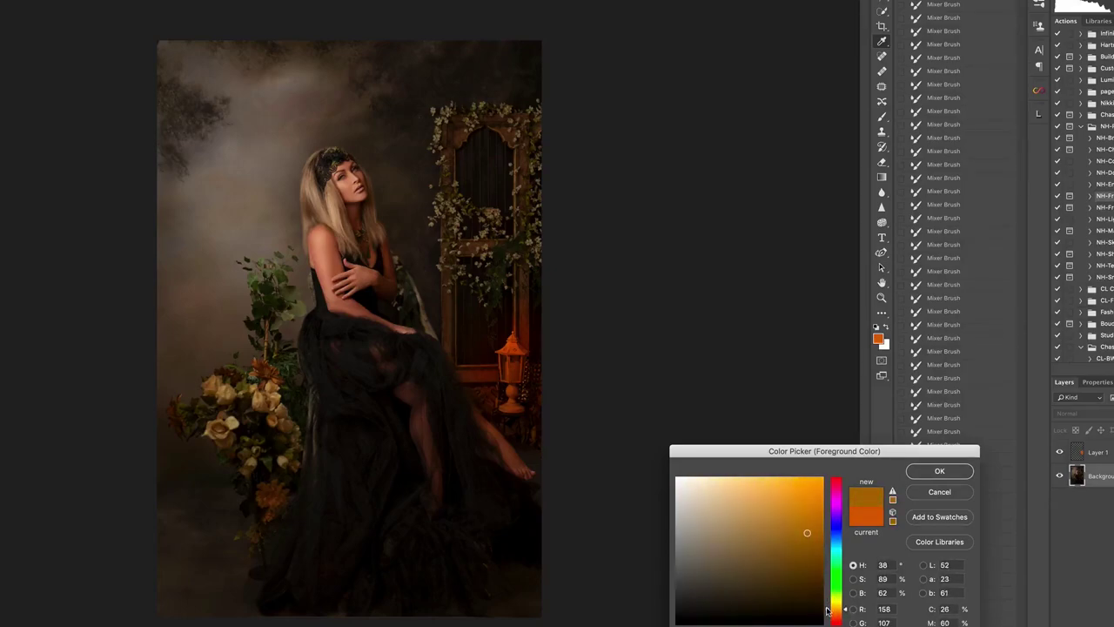
click(799, 514)
click(939, 471)
Step: Add a Gradient Fill layer above the painted glow layer, with Diamond style and a scale of 10%
click(1095, 453)
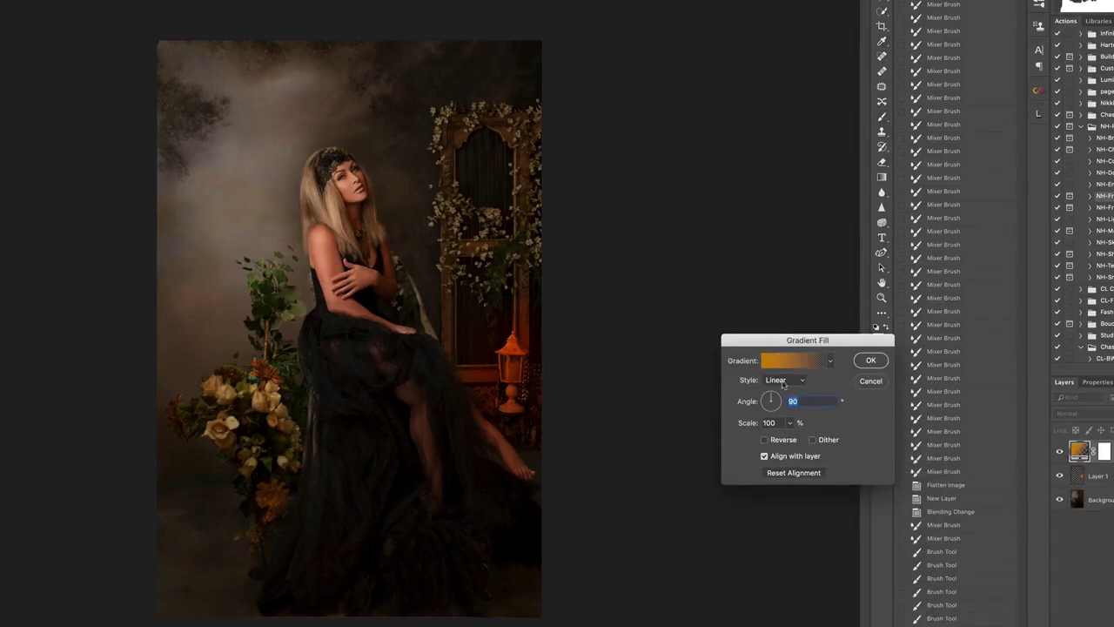
click(783, 379)
key(Escape)
click(806, 426)
drag(771, 424, 748, 443)
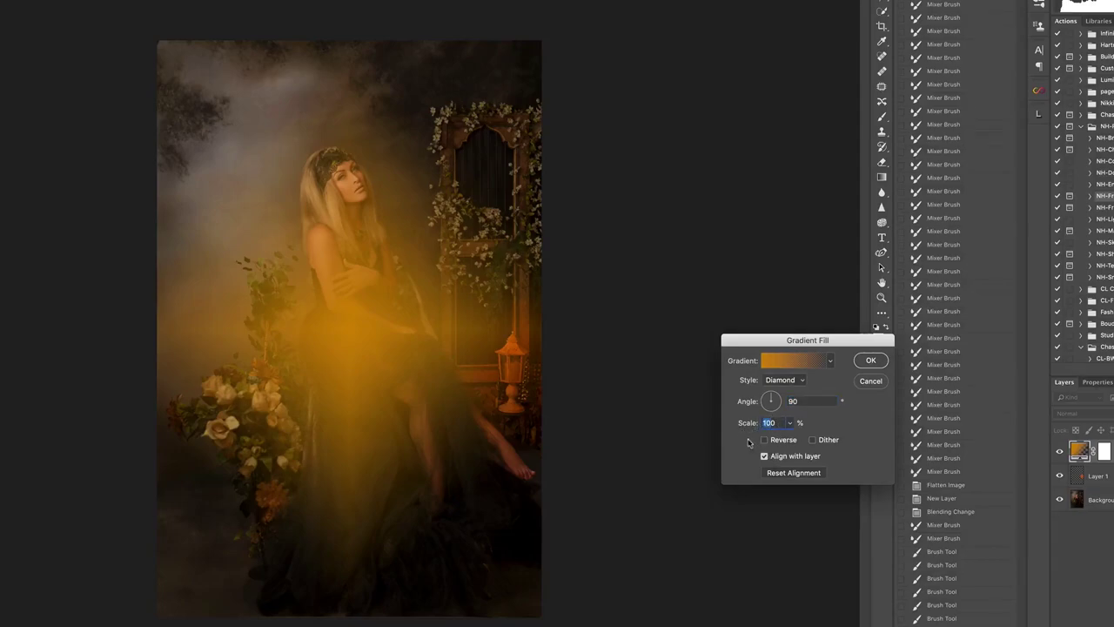
text(10)
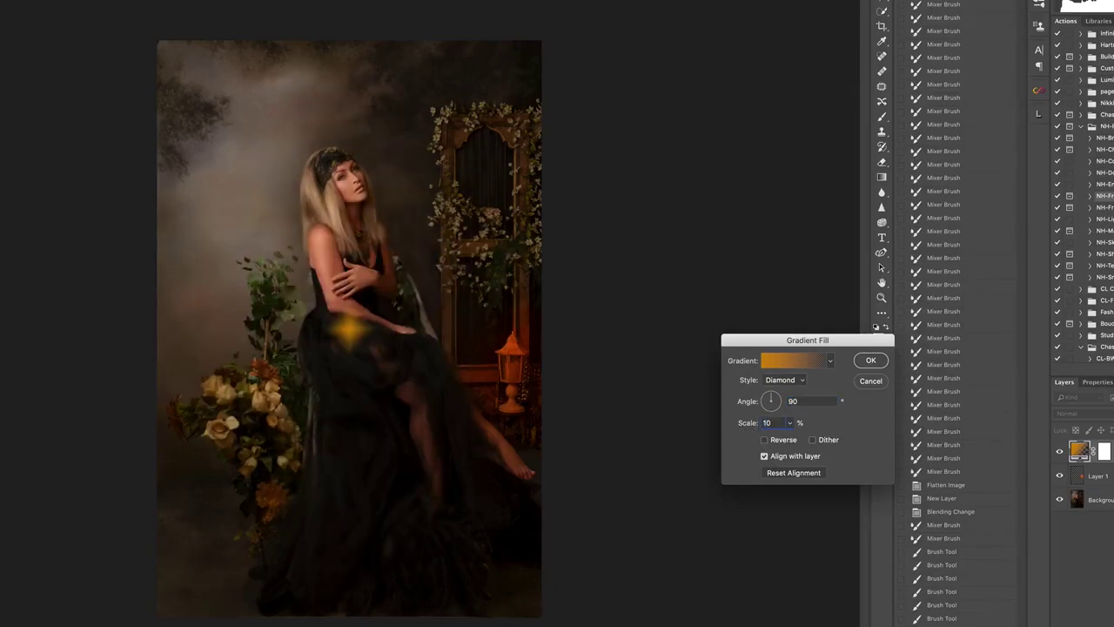
Step: Center the dithered amber gradient on the lantern and set its layer to Screen blending mode
drag(348, 329, 514, 358)
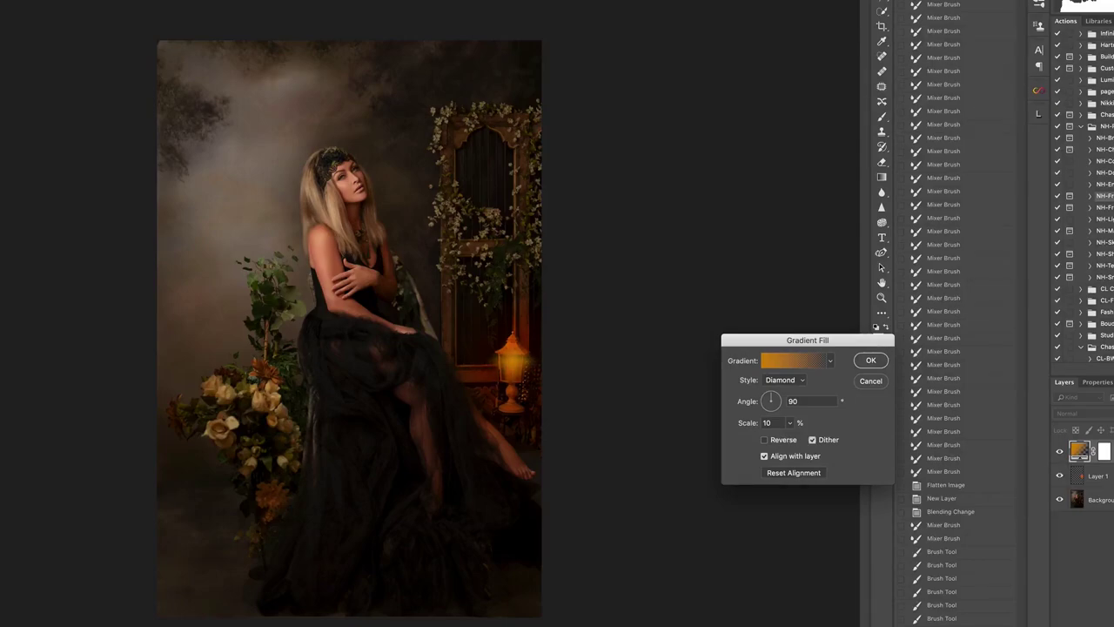
key(Return)
click(1079, 413)
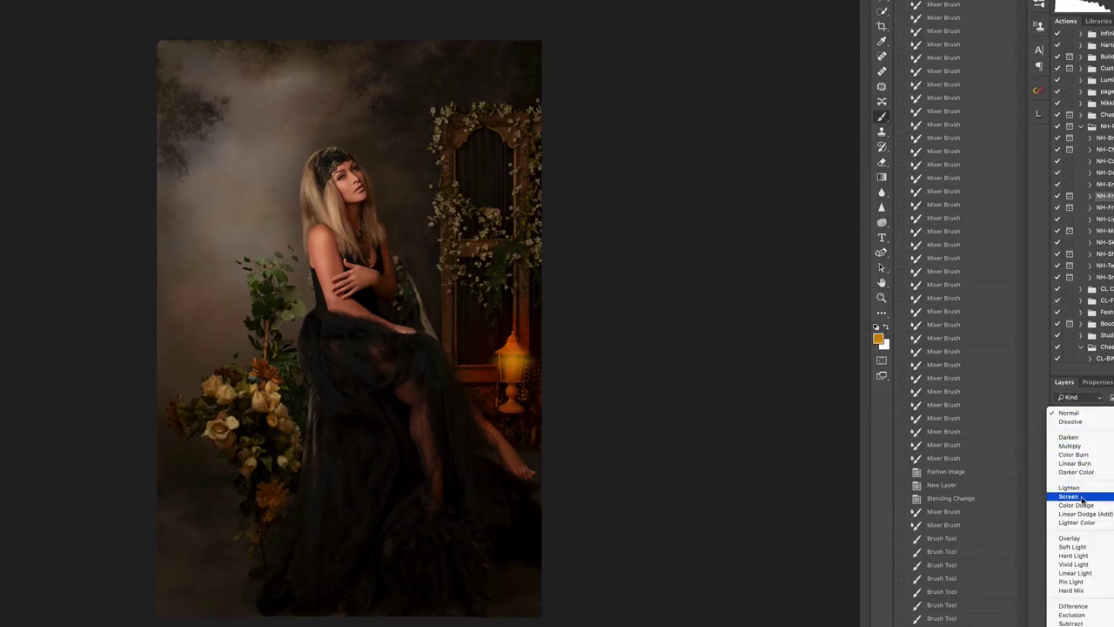
click(1094, 508)
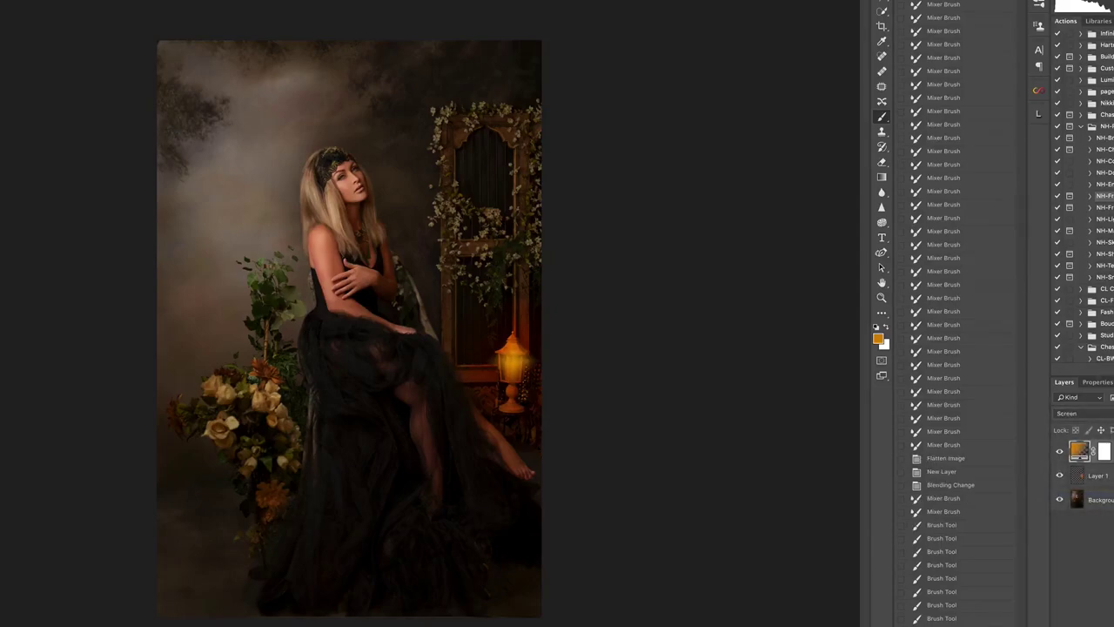
Step: Reduce the opacity of the painted glow layer and the gradient layer, and flatten the image
click(1098, 476)
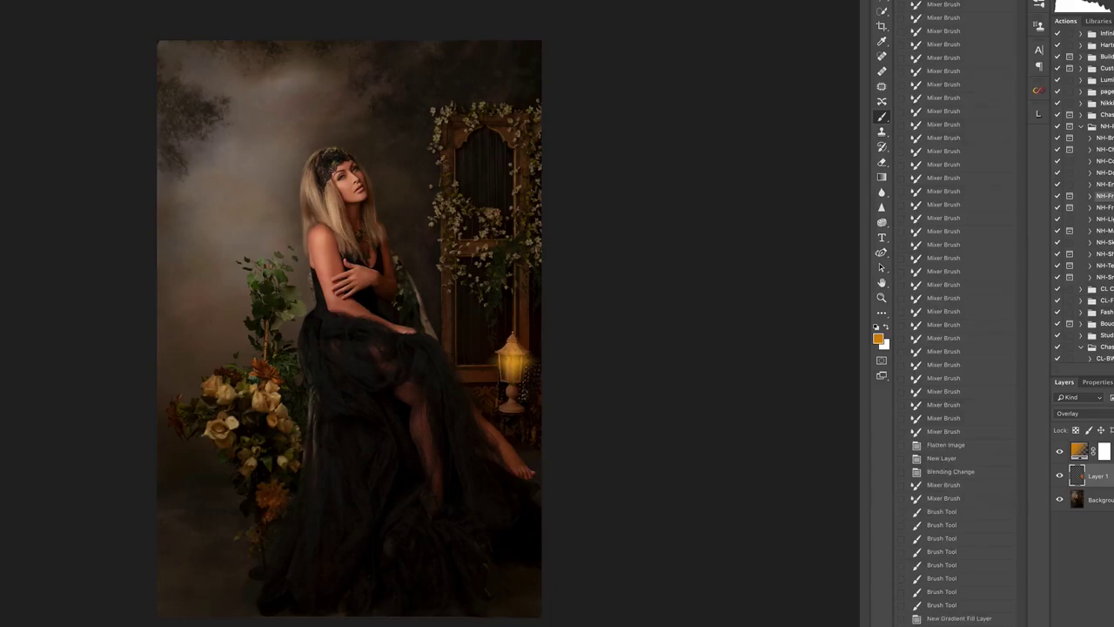
click(1105, 451)
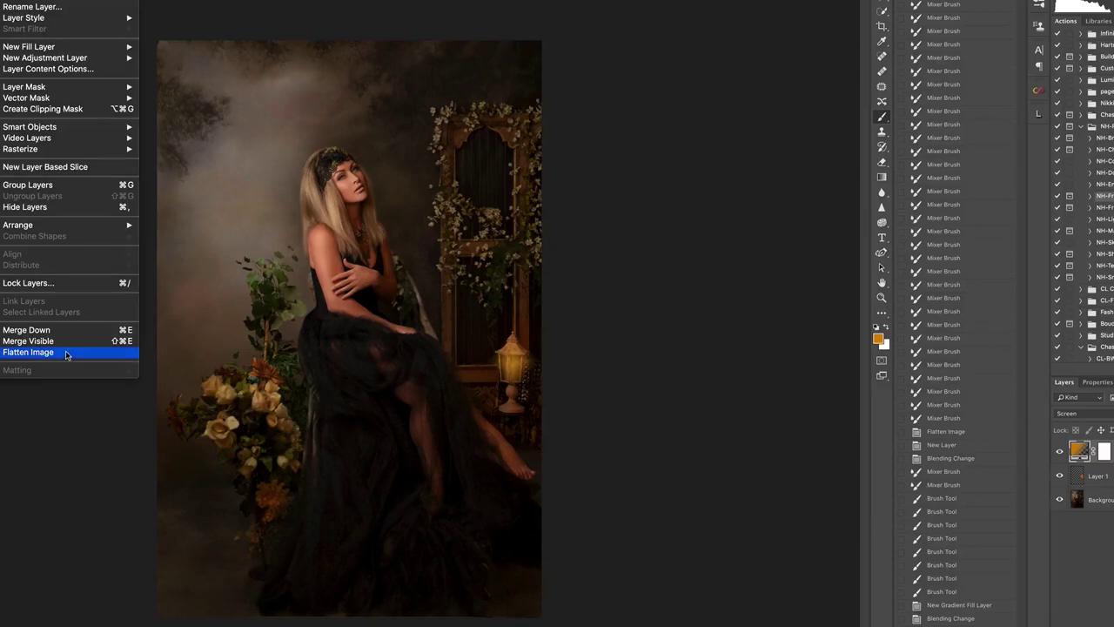
click(67, 356)
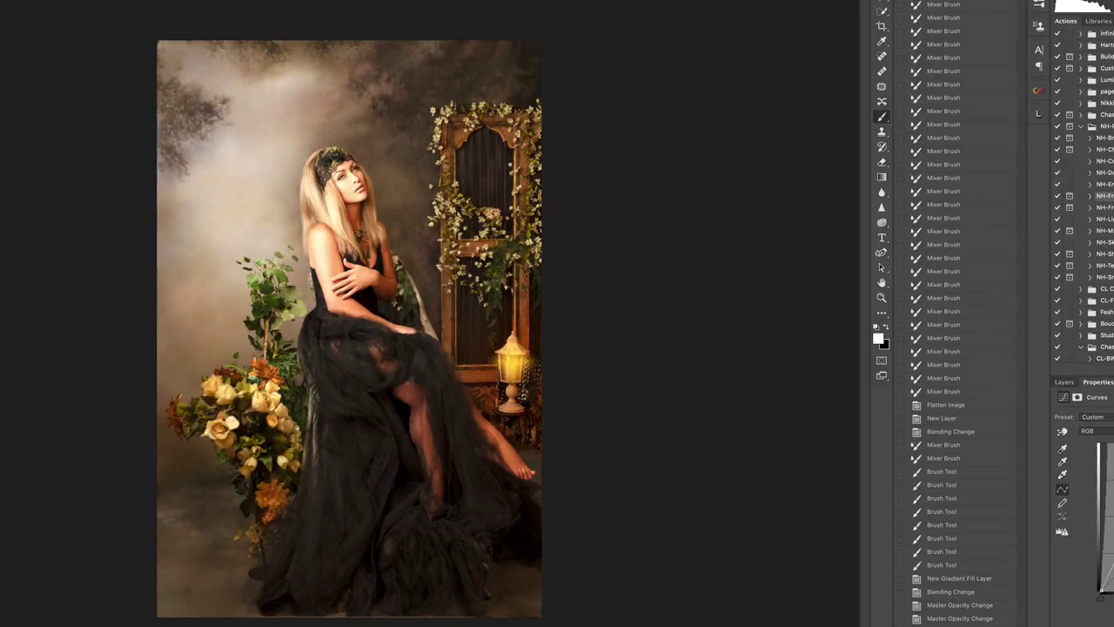
Step: Limit the brightening Curves layer to highlights by splitting its Underlying Layer black slider to 112 / 229 in Blend If
click(1067, 382)
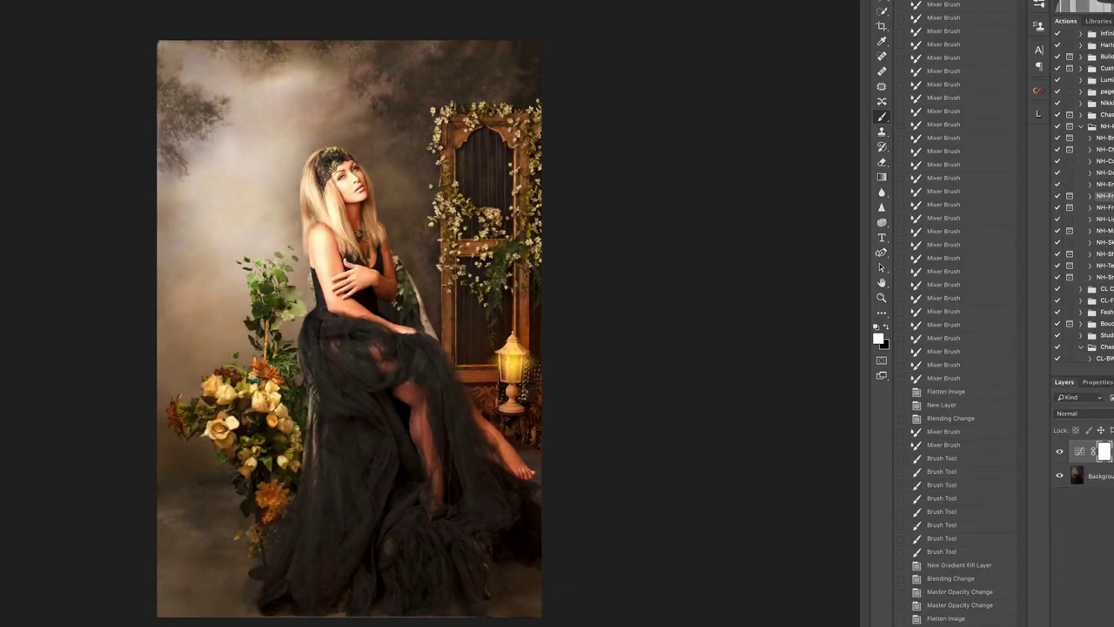
double_click(1112, 450)
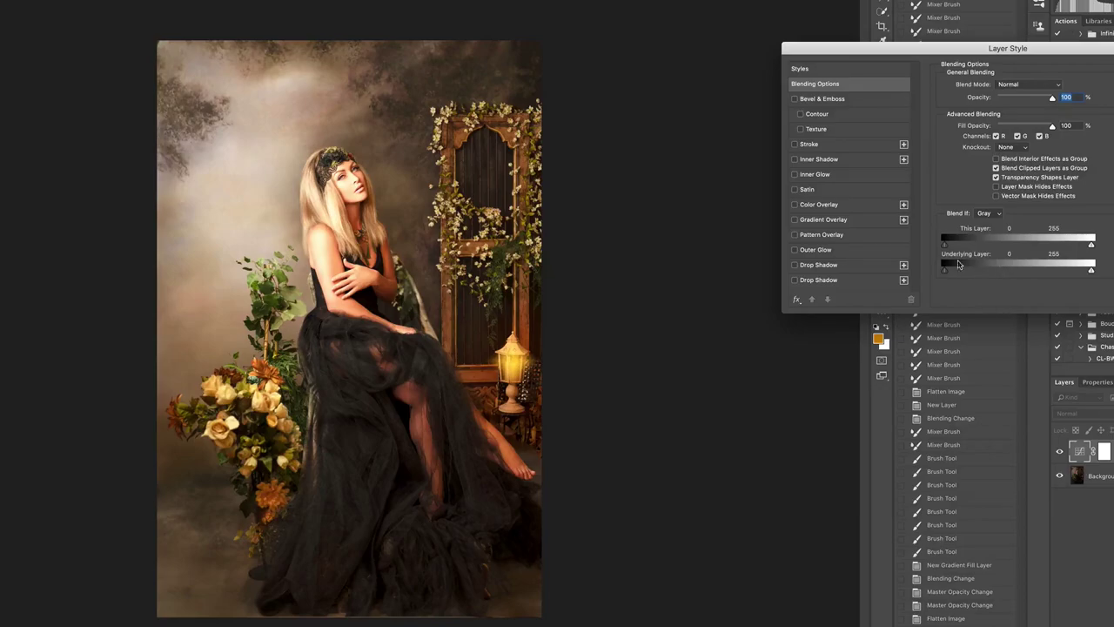
drag(947, 275, 1002, 271)
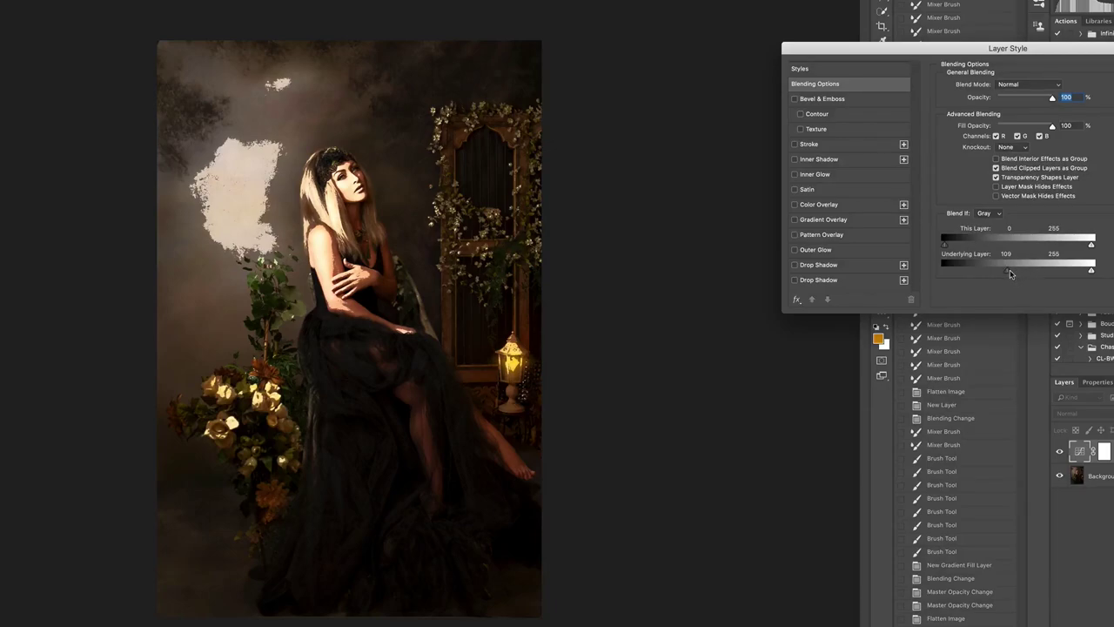
drag(1006, 270, 1049, 273)
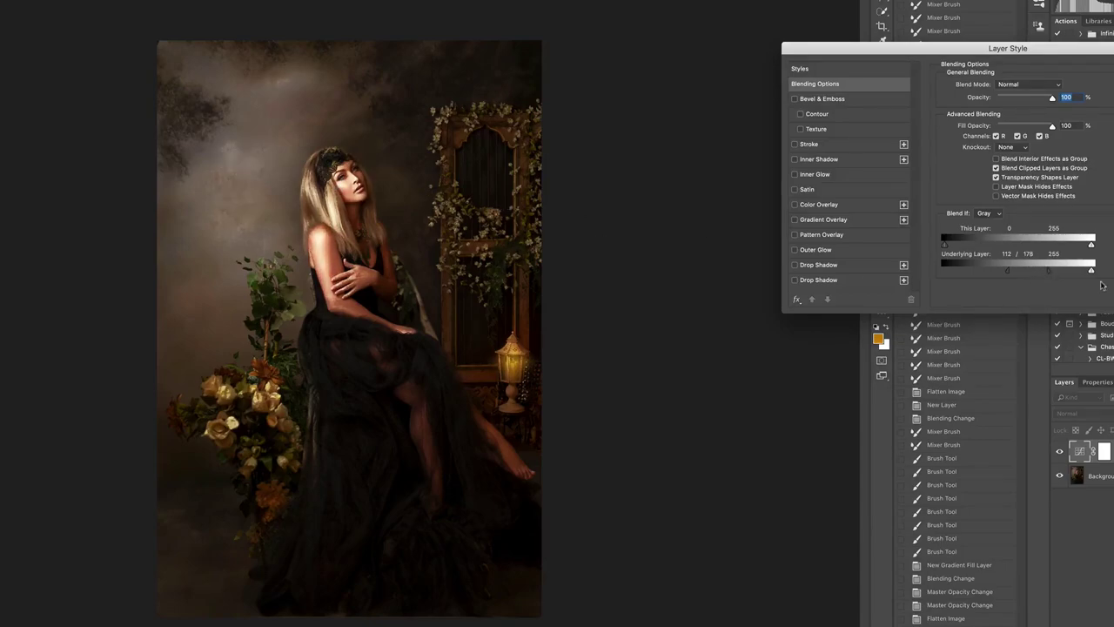
drag(1053, 276, 1076, 272)
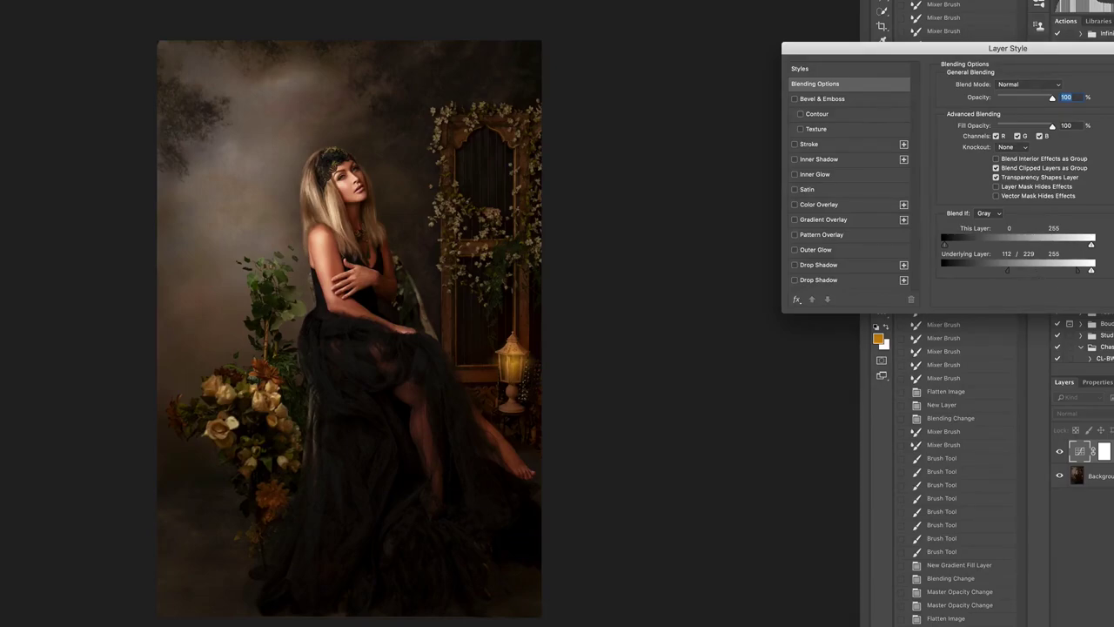
key(Return)
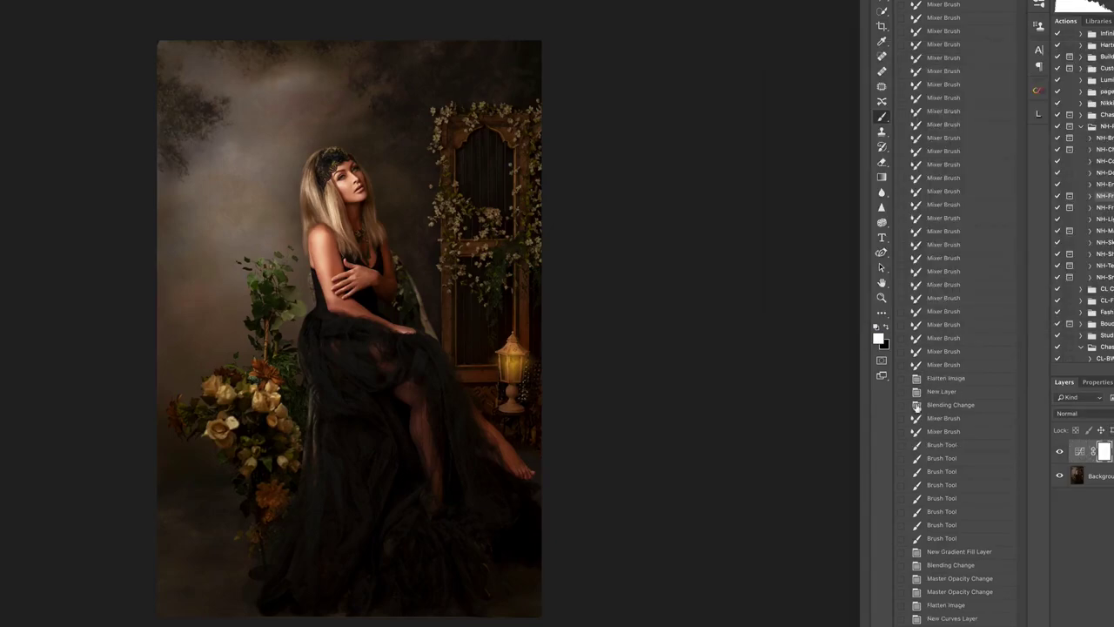
Step: Invert the brightening Curves layer's mask and paint white over the woman's face to bring in highlights
key(super+i)
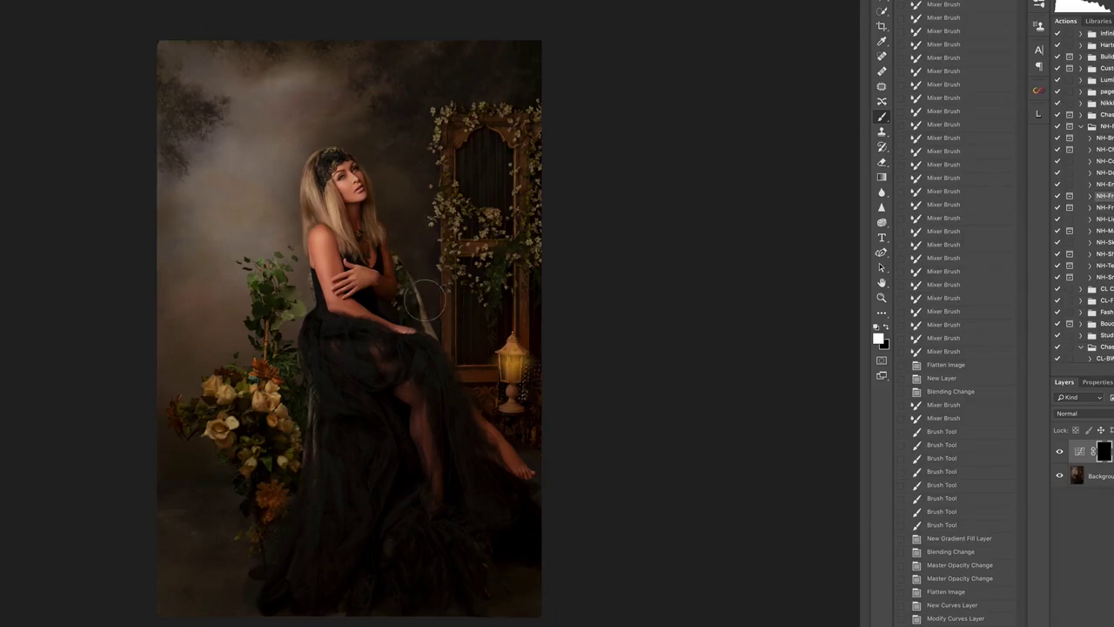
key(super+plus)
key(super+plus)
drag(459, 157, 487, 364)
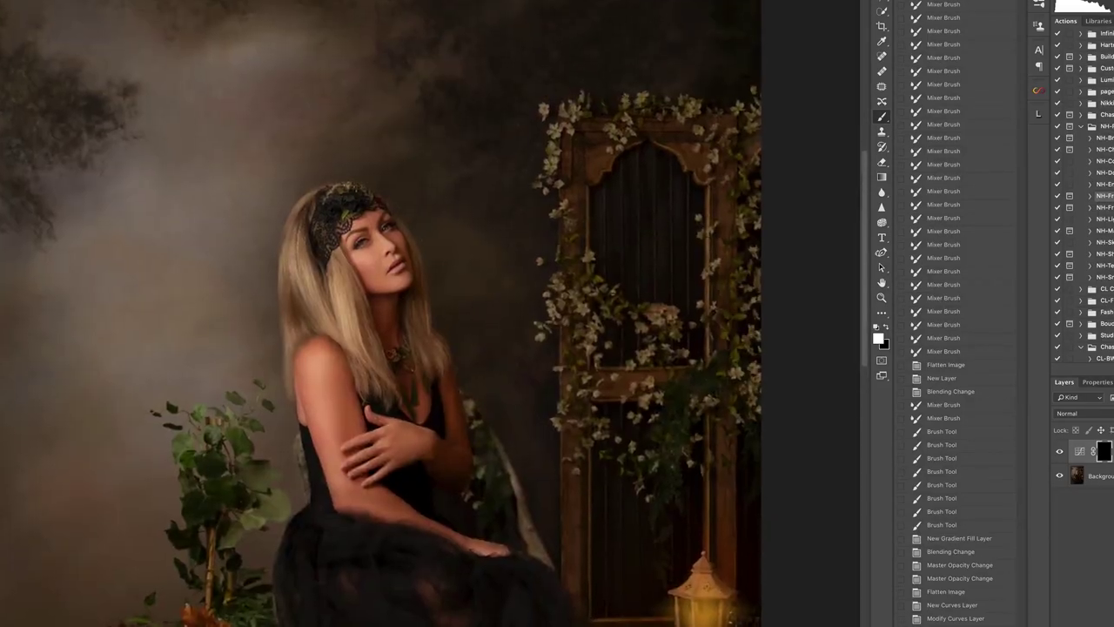
drag(380, 248, 303, 252)
drag(379, 252, 387, 261)
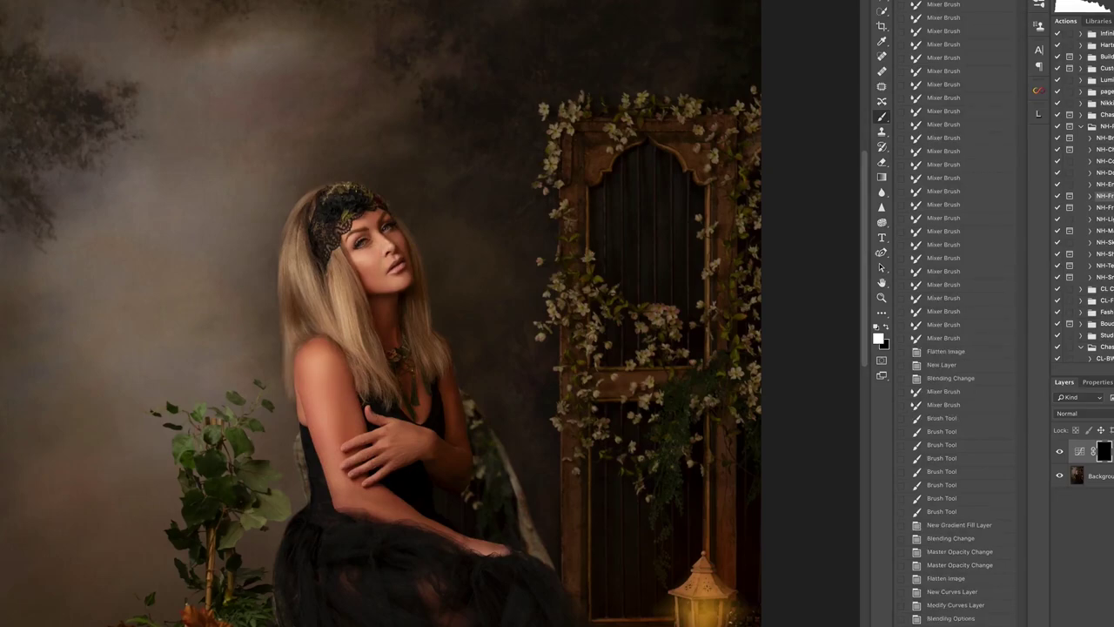
Step: Paint highlights onto the woman's arm, hand and neckline in the brightening Curves mask
drag(327, 385, 343, 470)
drag(341, 463, 379, 501)
drag(374, 461, 440, 447)
mouse_move(416, 392)
mouse_down()
mouse_move(421, 411)
mouse_move(426, 402)
mouse_up()
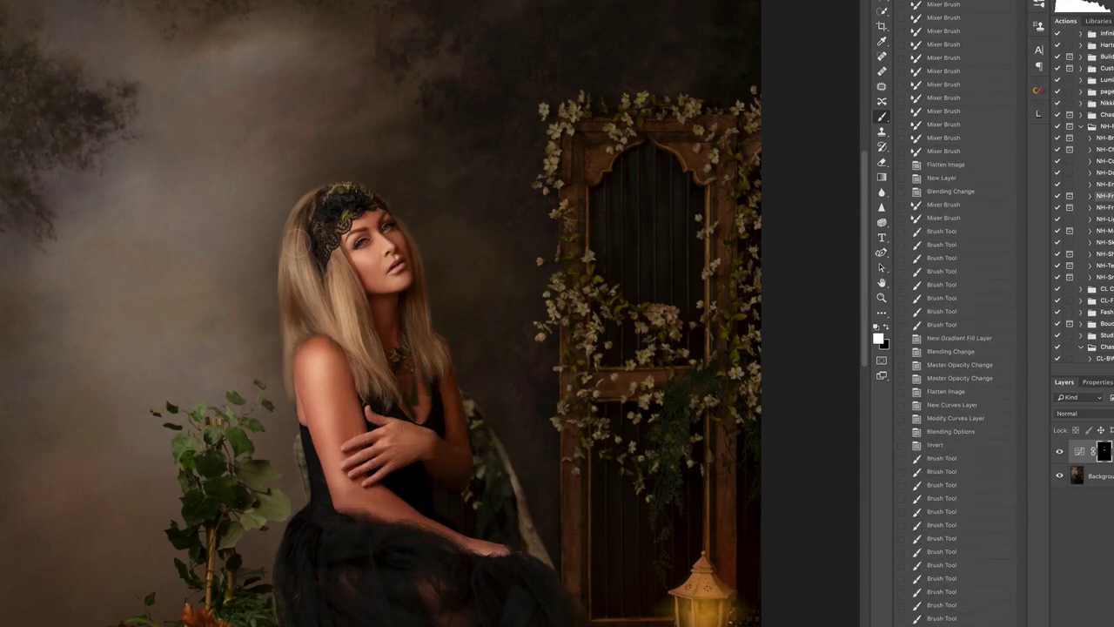
Step: Paint highlights onto the woman's blonde hair and her outstretched lower leg in the brightening Curves mask
drag(306, 223, 297, 278)
mouse_move(320, 240)
mouse_down()
mouse_move(312, 287)
mouse_move(377, 352)
mouse_up()
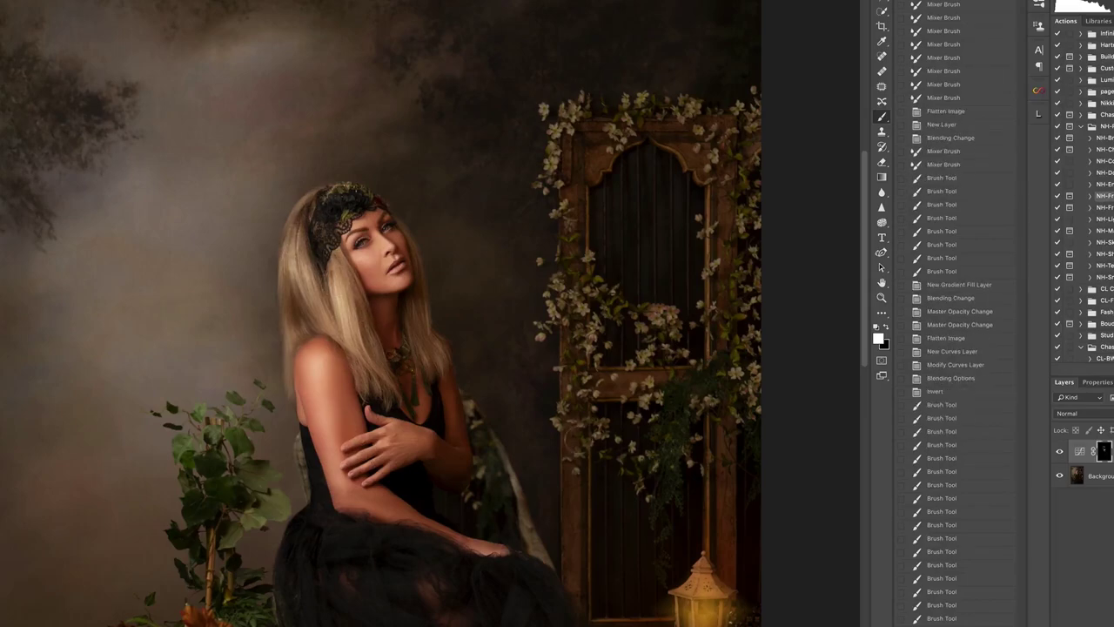
key(super+minus)
key(super+minus)
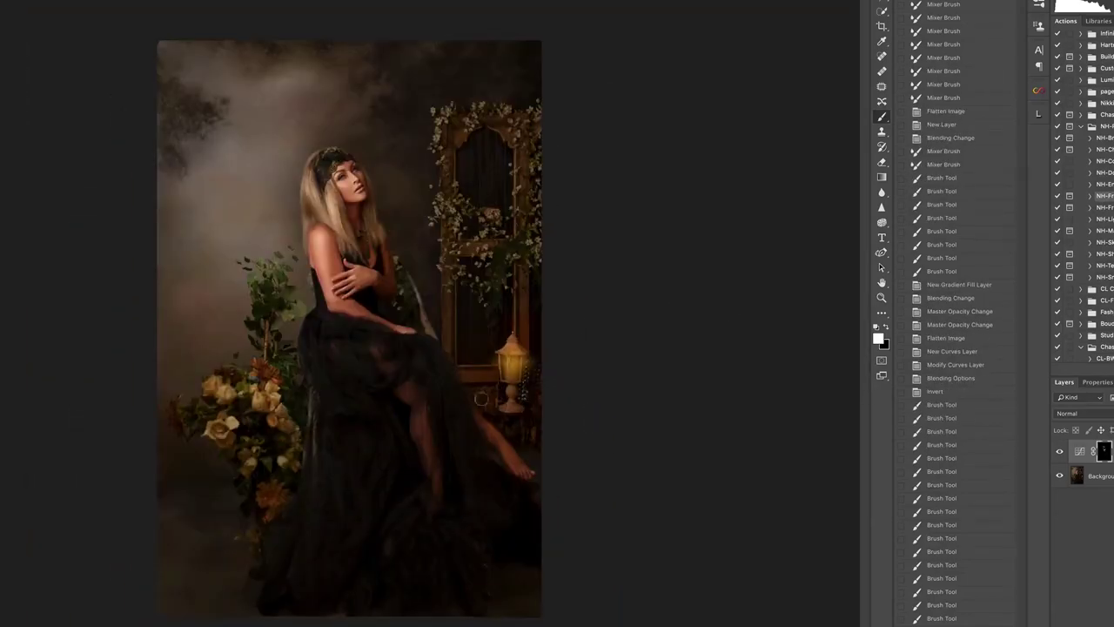
drag(481, 399, 516, 459)
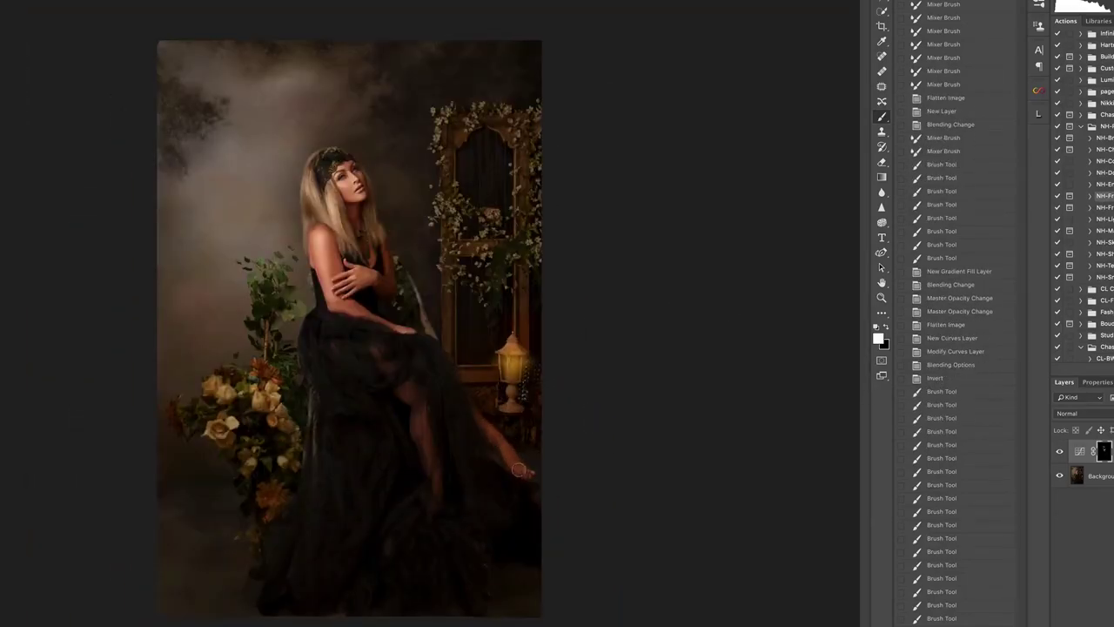
Step: Compare the portrait with the brightening Curves layer hidden and shown
click(1060, 452)
click(1059, 453)
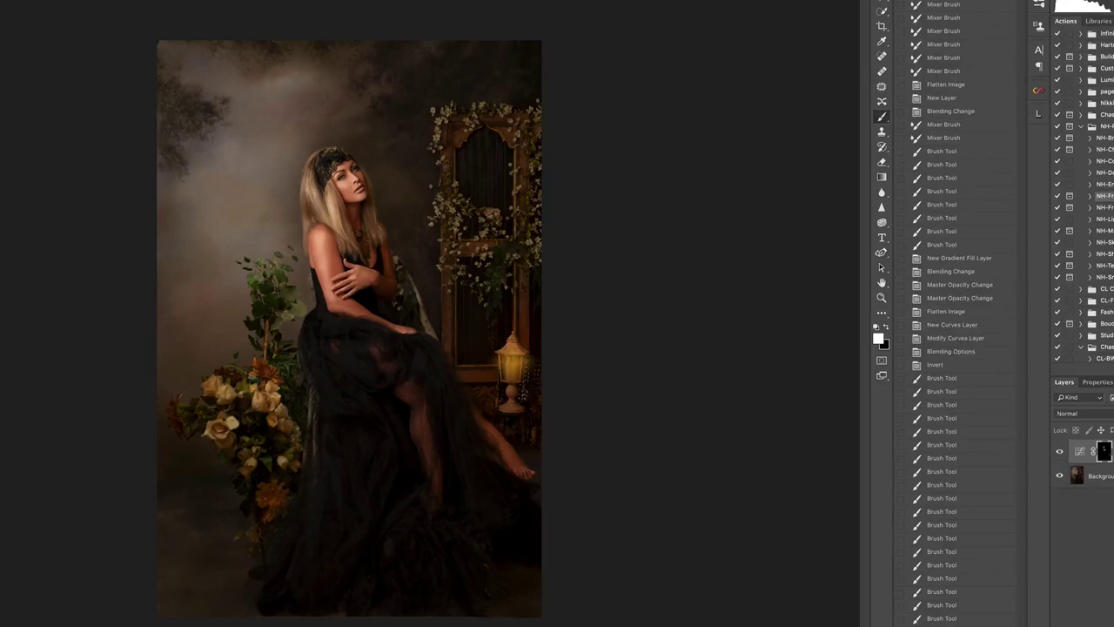
key(x)
key(x)
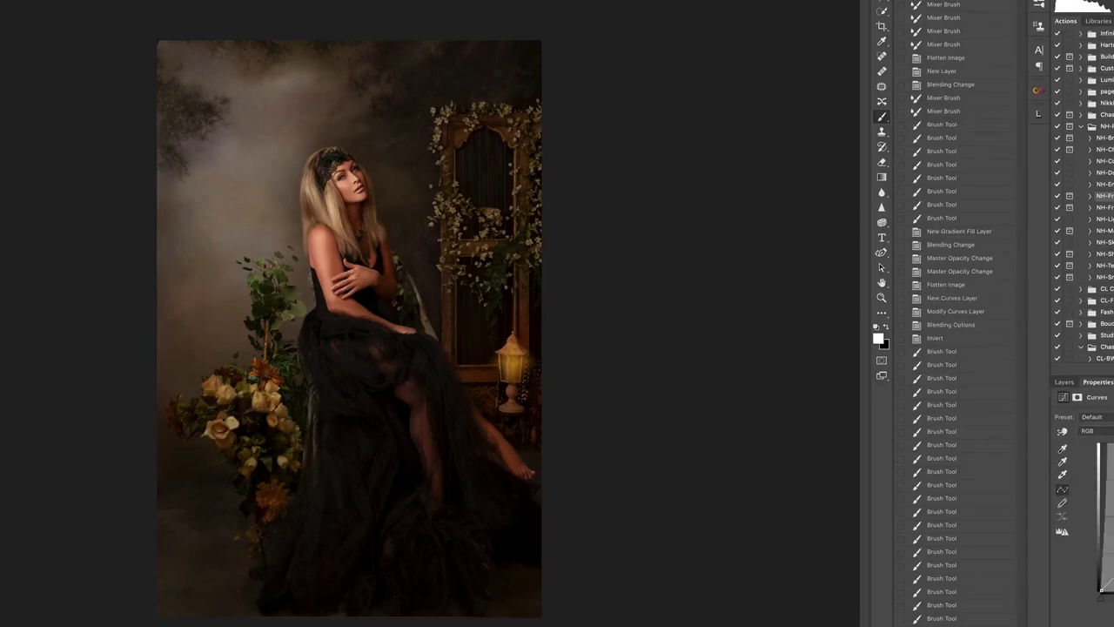
Step: Pull down a second Curves layer to darken, and split its Underlying Layer white slider to 13 / 50 in Blend If
drag(1113, 578, 1112, 591)
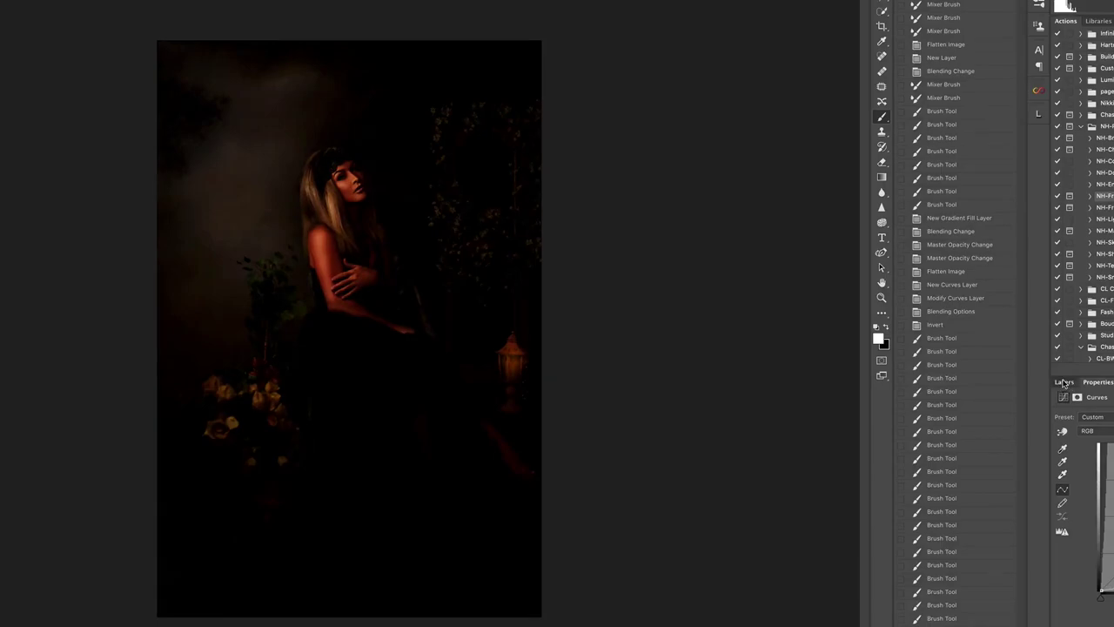
click(1064, 383)
double_click(1111, 451)
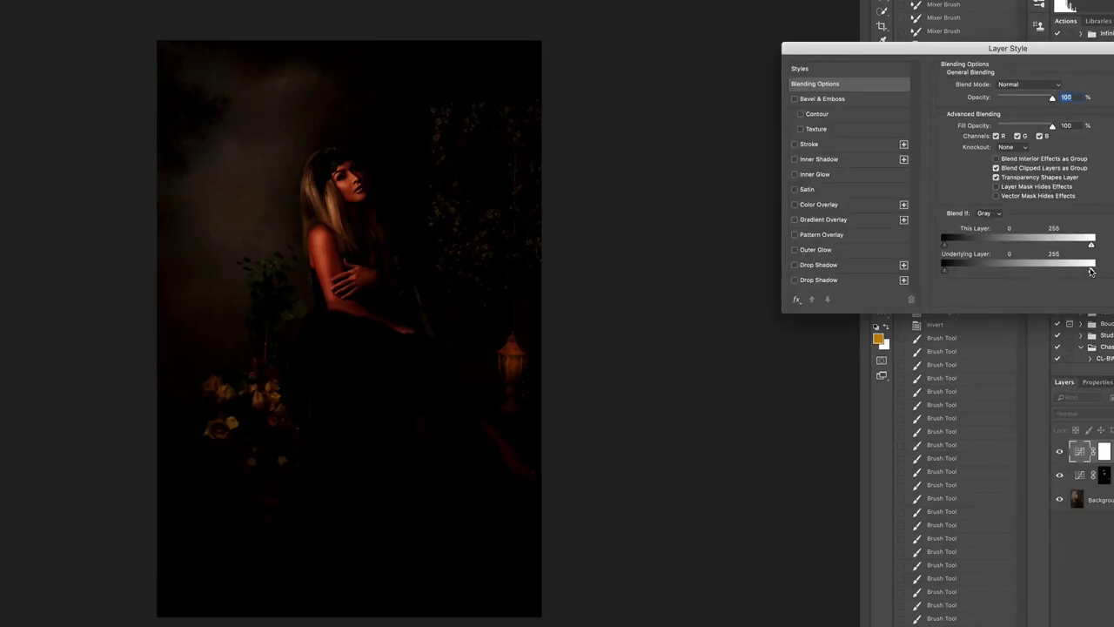
drag(1091, 271, 973, 273)
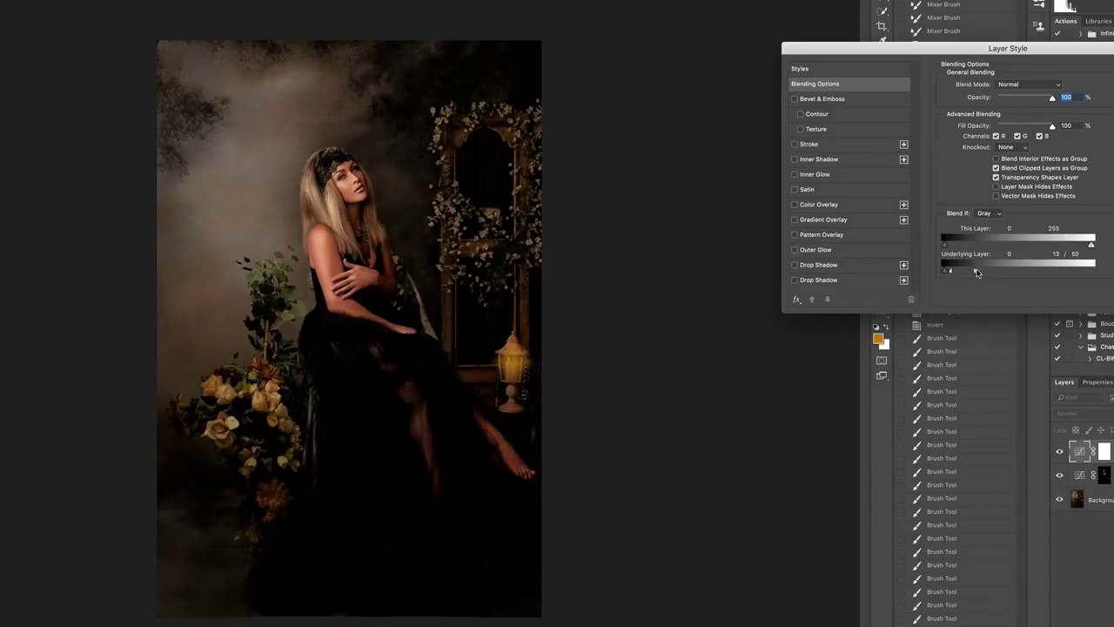
key(Return)
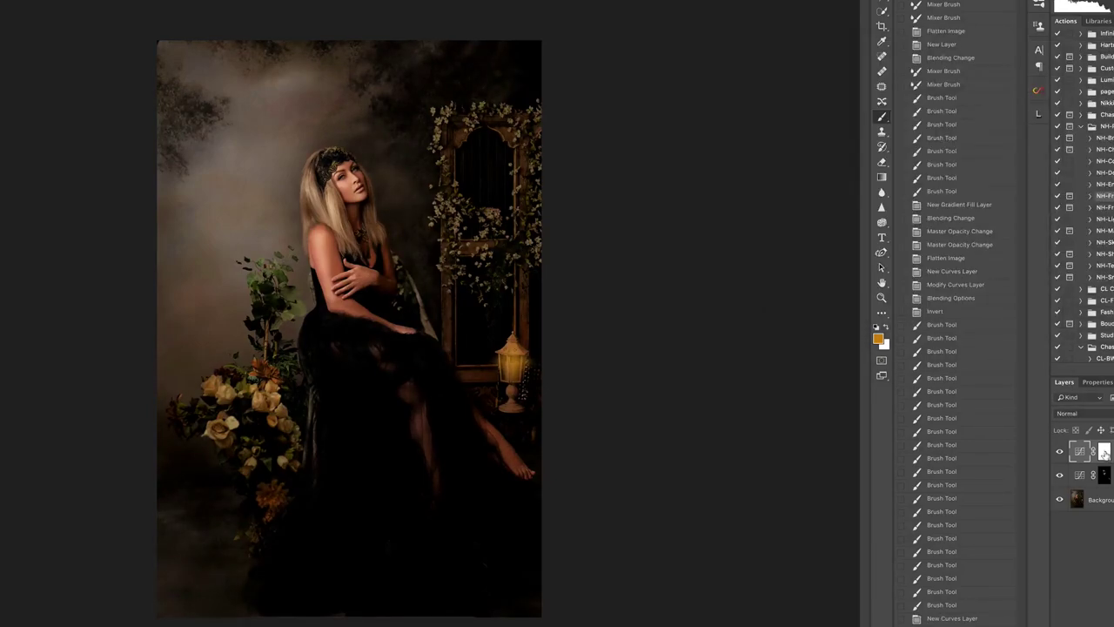
Step: Restore default colors, invert the darkening Curves mask, and paint shadows into the woman's hair, arm, legs and face
key(d)
key(super+i)
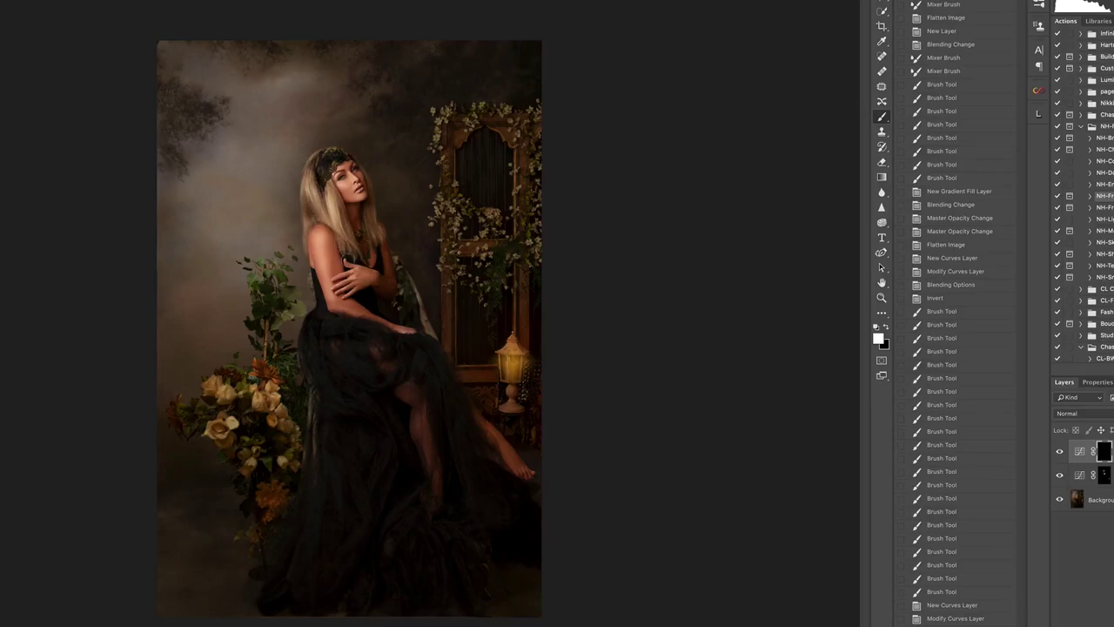
mouse_move(358, 228)
mouse_down()
mouse_move(364, 209)
mouse_move(384, 286)
mouse_move(379, 245)
mouse_move(376, 258)
mouse_up()
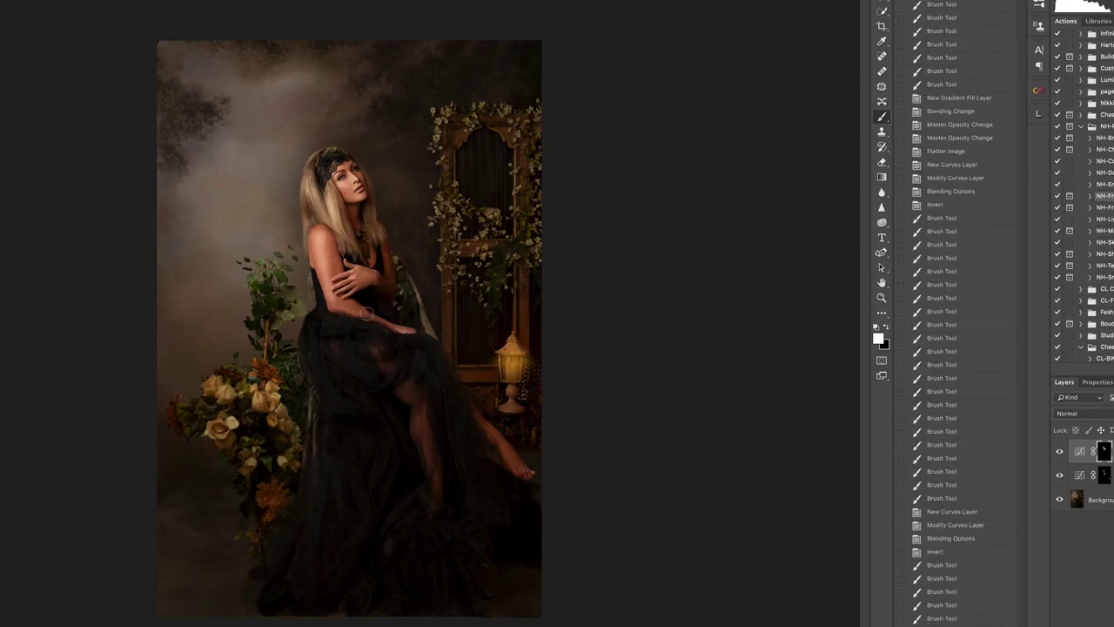
mouse_move(367, 314)
mouse_down()
mouse_move(402, 324)
mouse_move(420, 420)
mouse_move(515, 465)
mouse_up()
drag(423, 241, 438, 239)
mouse_move(357, 194)
mouse_down()
mouse_move(337, 198)
mouse_move(363, 173)
mouse_move(370, 182)
mouse_up()
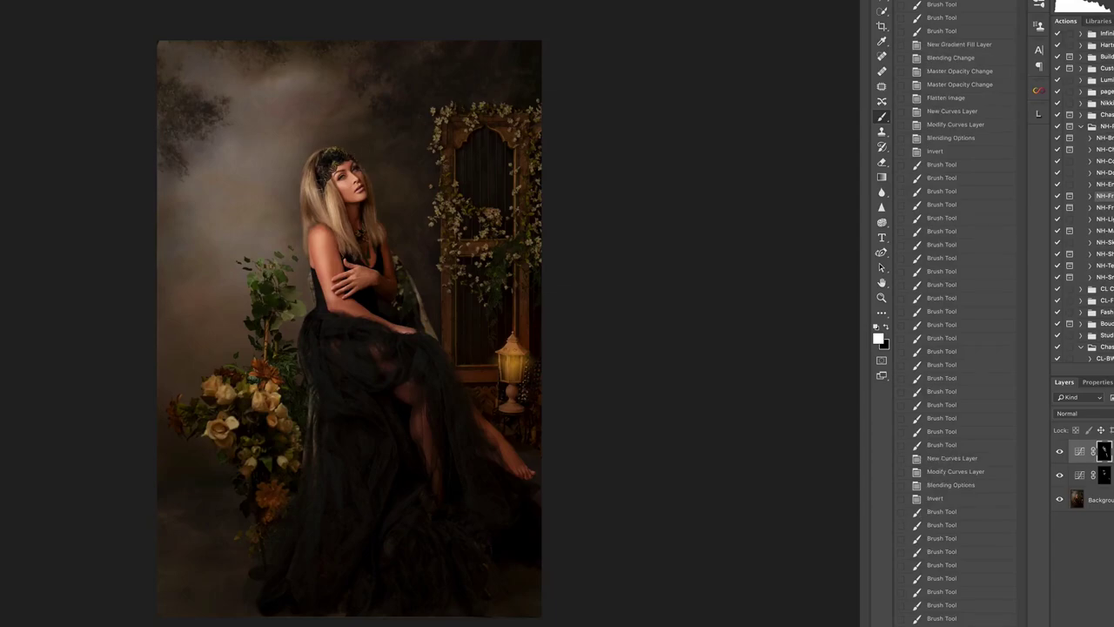
Step: Paint shadows into the folds of the black dress, from the woman's waist down to the hem, in the darkening Curves mask
mouse_move(320, 248)
mouse_down()
mouse_move(327, 333)
mouse_move(400, 345)
mouse_move(418, 391)
mouse_up()
drag(418, 400, 433, 461)
drag(356, 406, 411, 486)
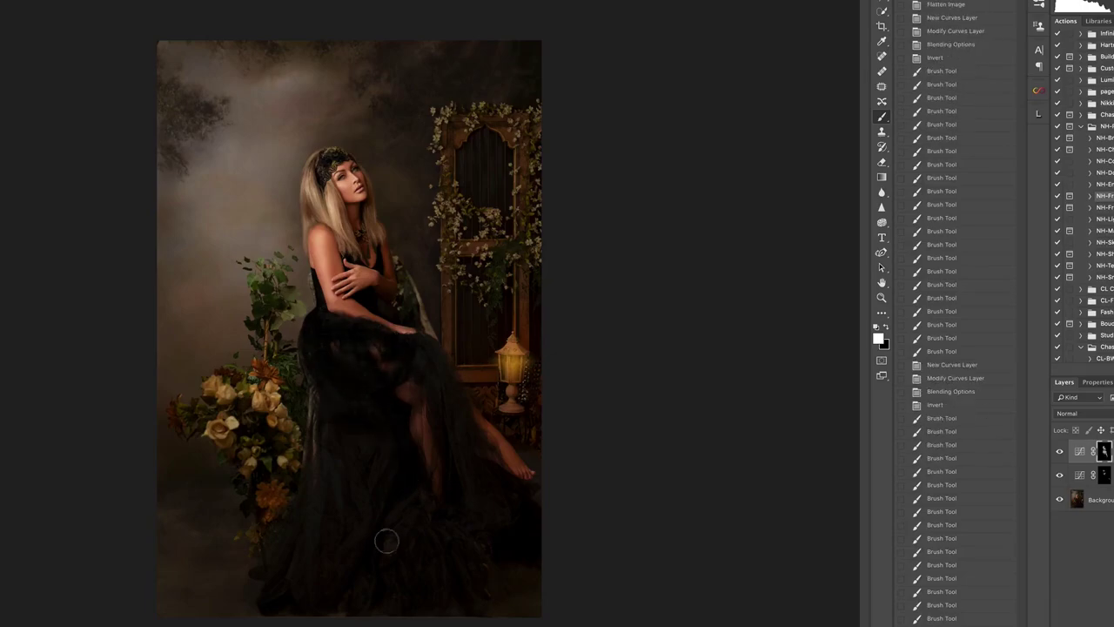
drag(388, 541, 416, 566)
drag(435, 514, 513, 613)
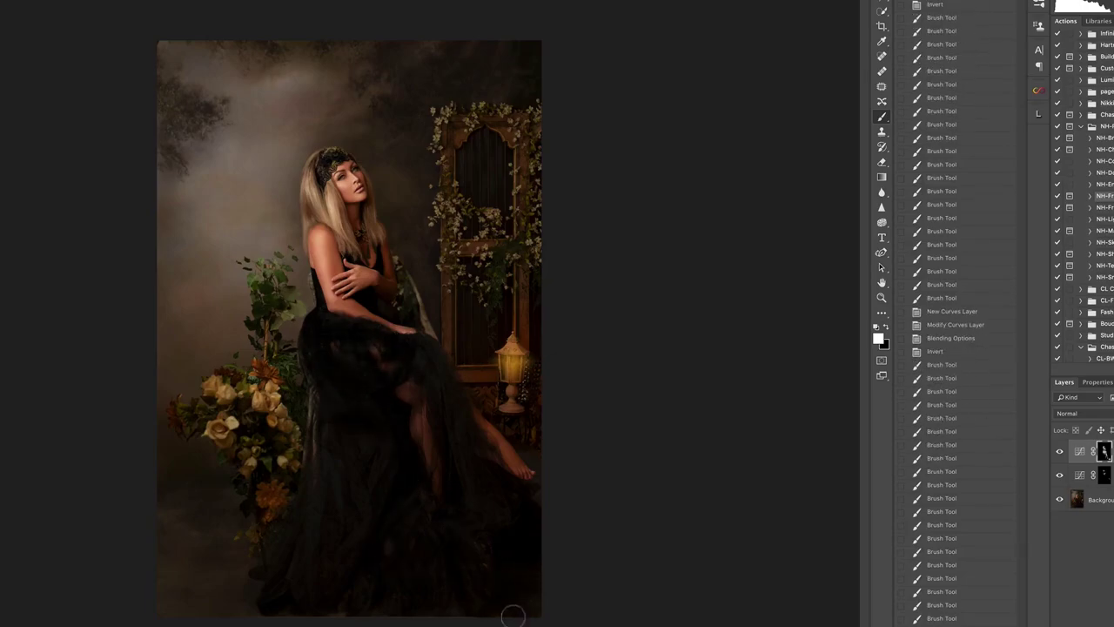
drag(368, 611, 314, 586)
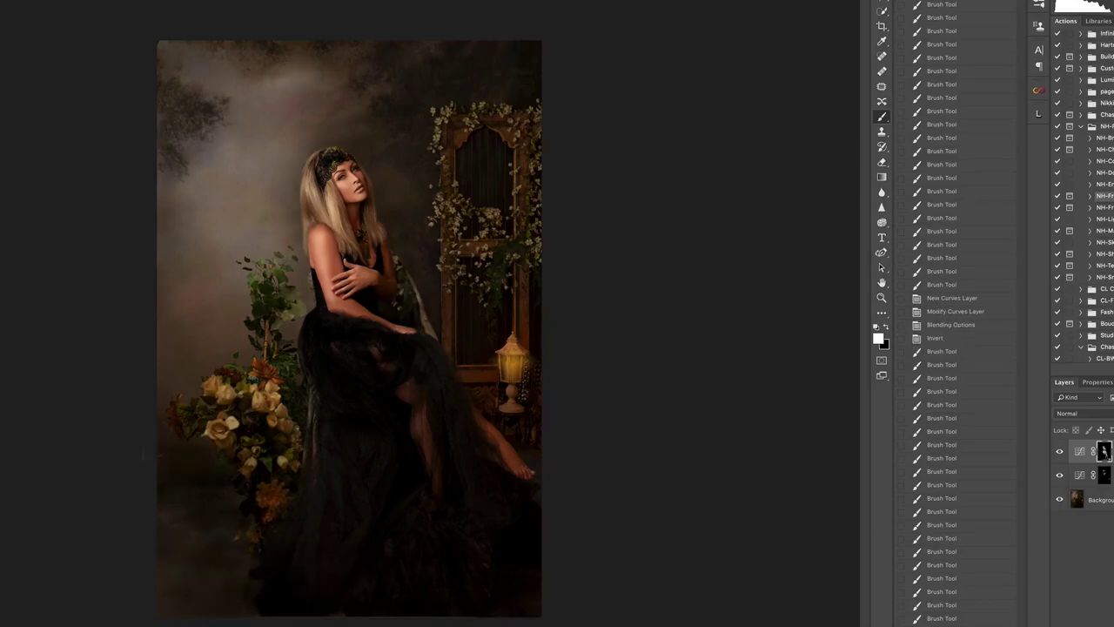
drag(265, 603, 461, 614)
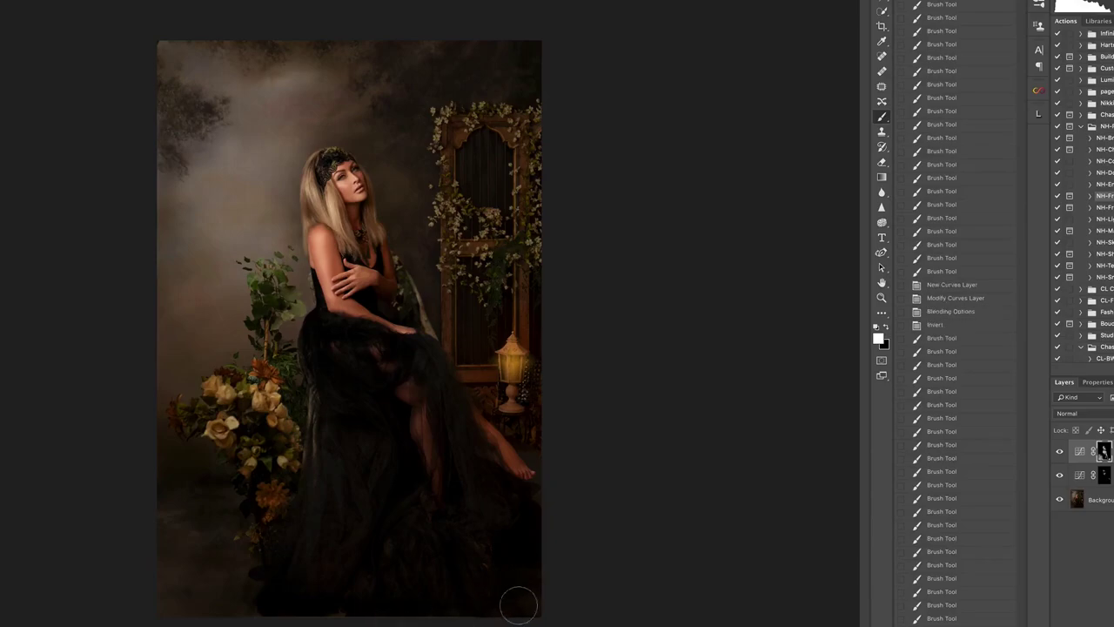
Step: Brush back the shadows spilling onto the floor around the hem with black, and darken the backdrop's left edge with white in the mask
key(x)
mouse_move(536, 516)
mouse_down()
mouse_move(512, 548)
mouse_move(520, 559)
mouse_move(570, 524)
mouse_move(532, 523)
mouse_move(558, 566)
mouse_up()
drag(497, 593, 470, 599)
drag(305, 561, 281, 546)
drag(253, 522, 222, 495)
key(x)
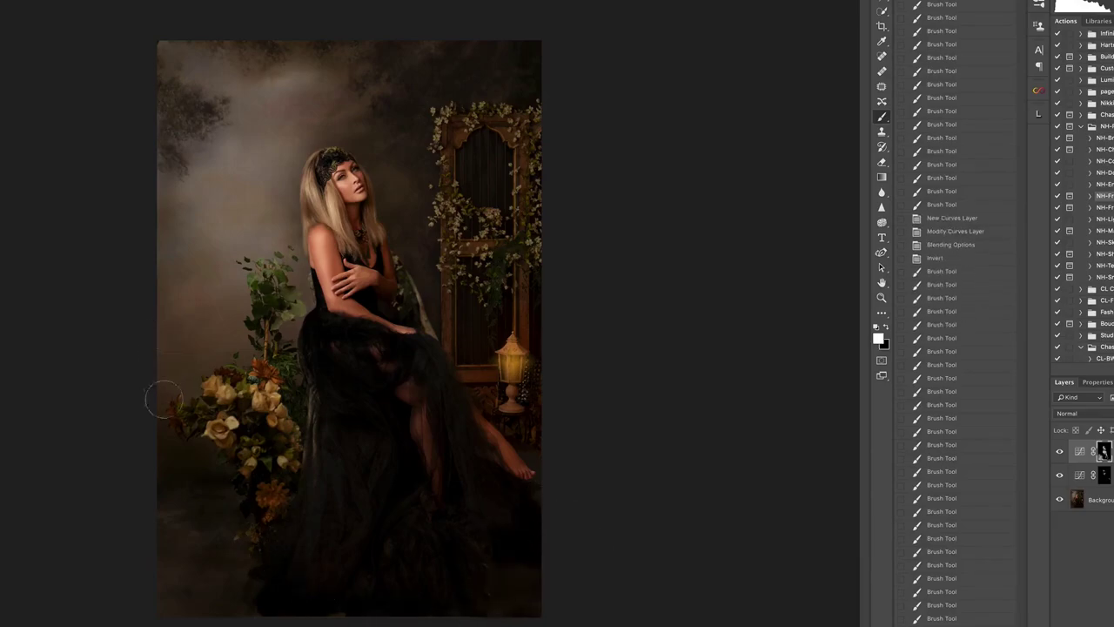
mouse_move(149, 278)
mouse_down()
mouse_move(179, 285)
mouse_move(211, 273)
mouse_move(156, 158)
mouse_move(198, 345)
mouse_move(219, 332)
mouse_move(200, 359)
mouse_up()
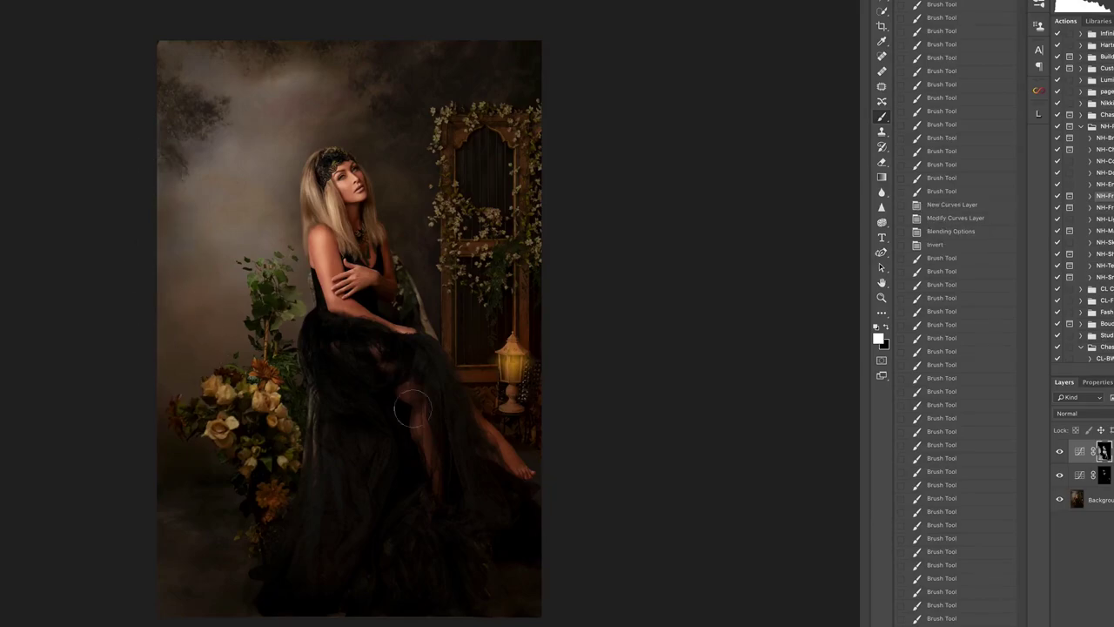
Step: Compare the portrait with the darkening Curves layer hidden and shown, and lower that layer's opacity
click(1059, 451)
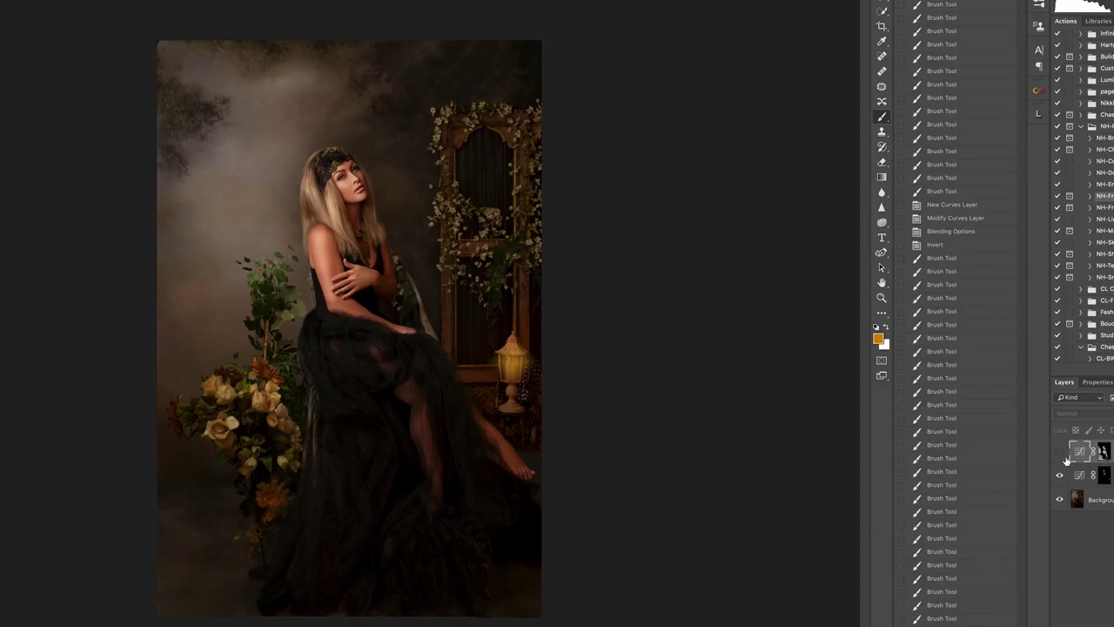
click(1060, 451)
click(1060, 451)
click(1059, 451)
click(1060, 476)
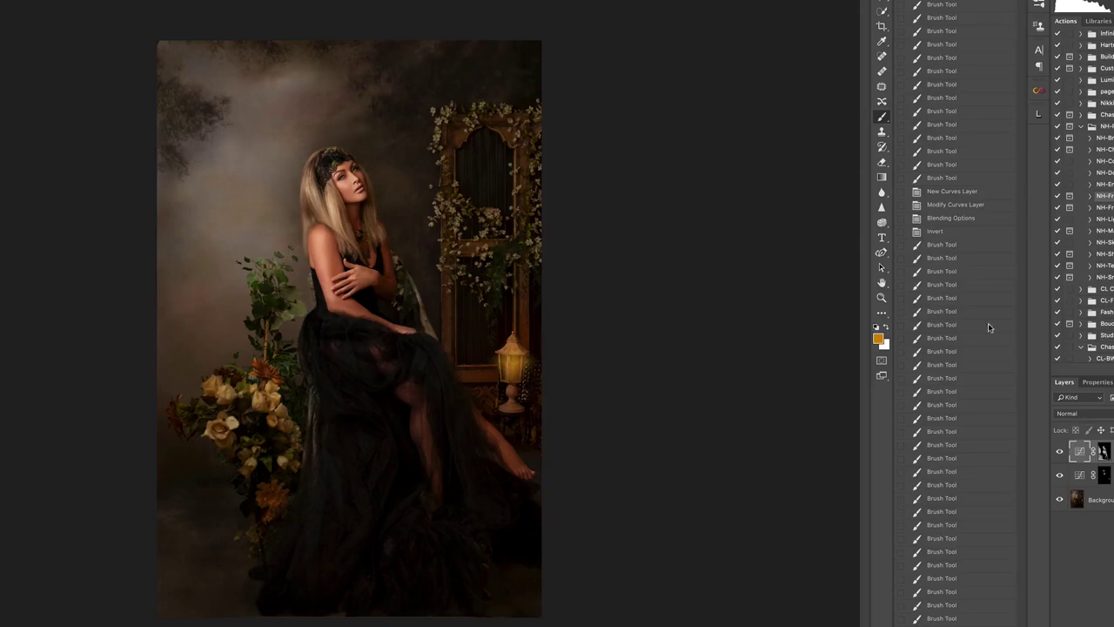
Step: Flatten the image and run the seventh action whose name starts with Epipha
click(7, 1)
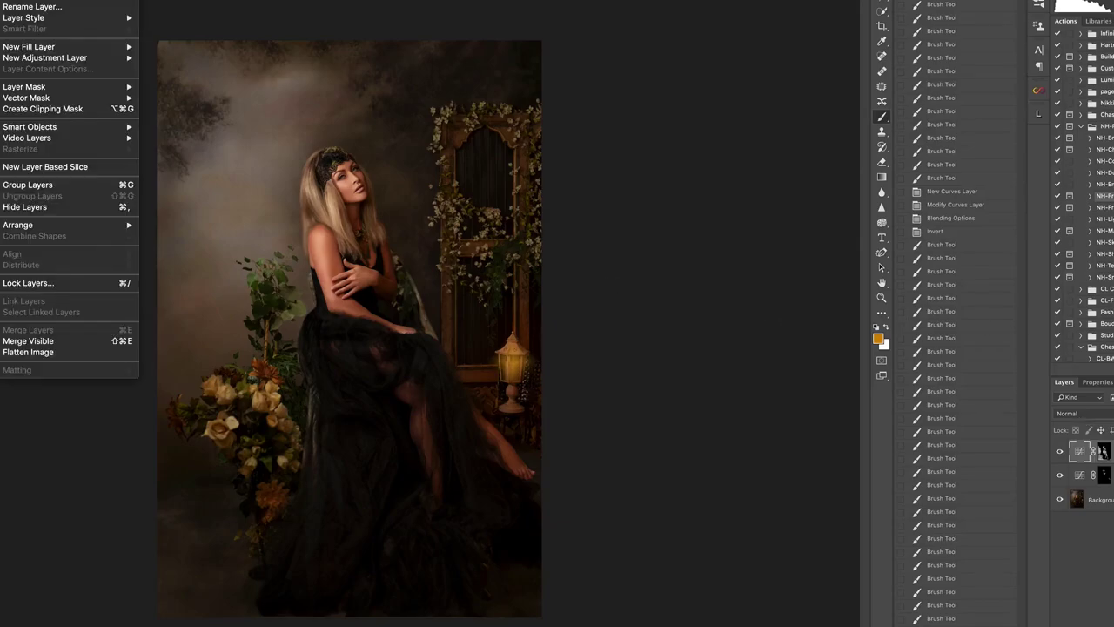
click(37, 351)
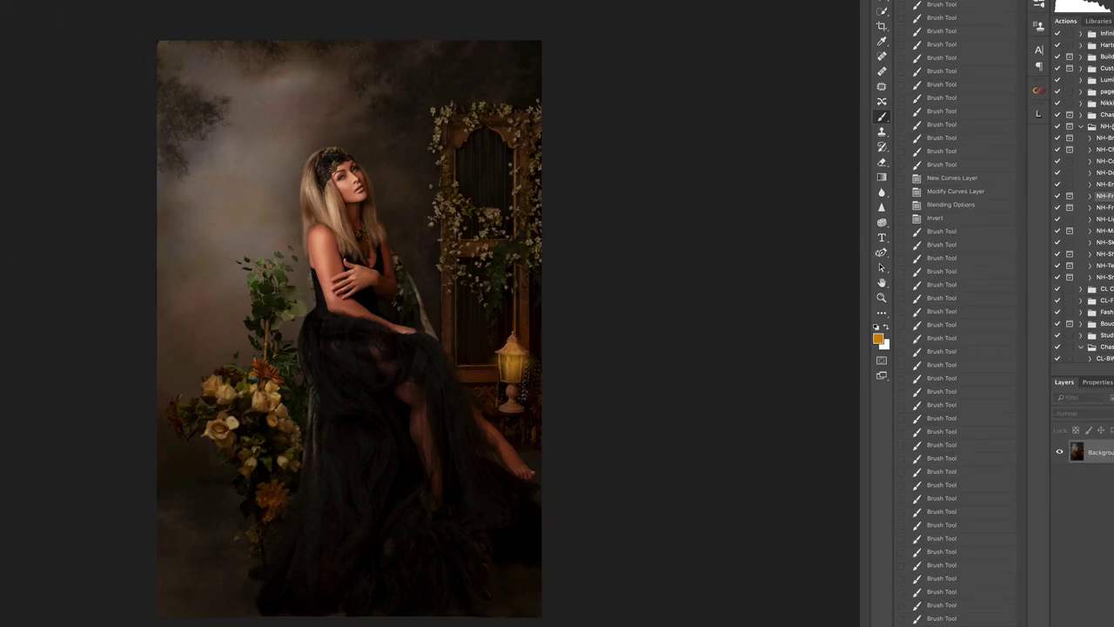
click(1080, 127)
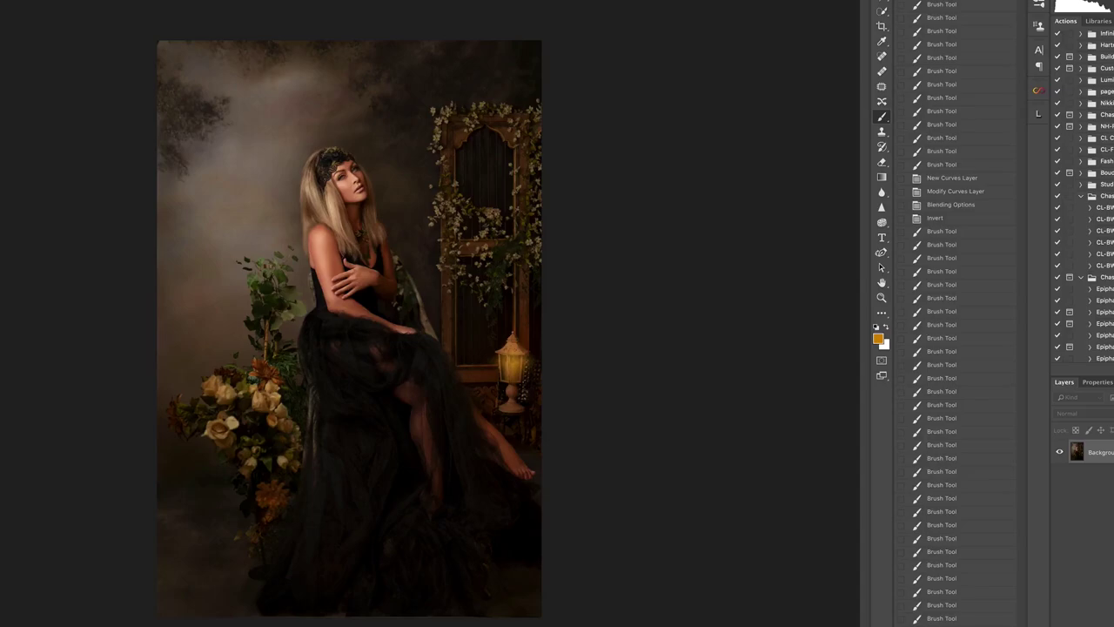
click(1105, 358)
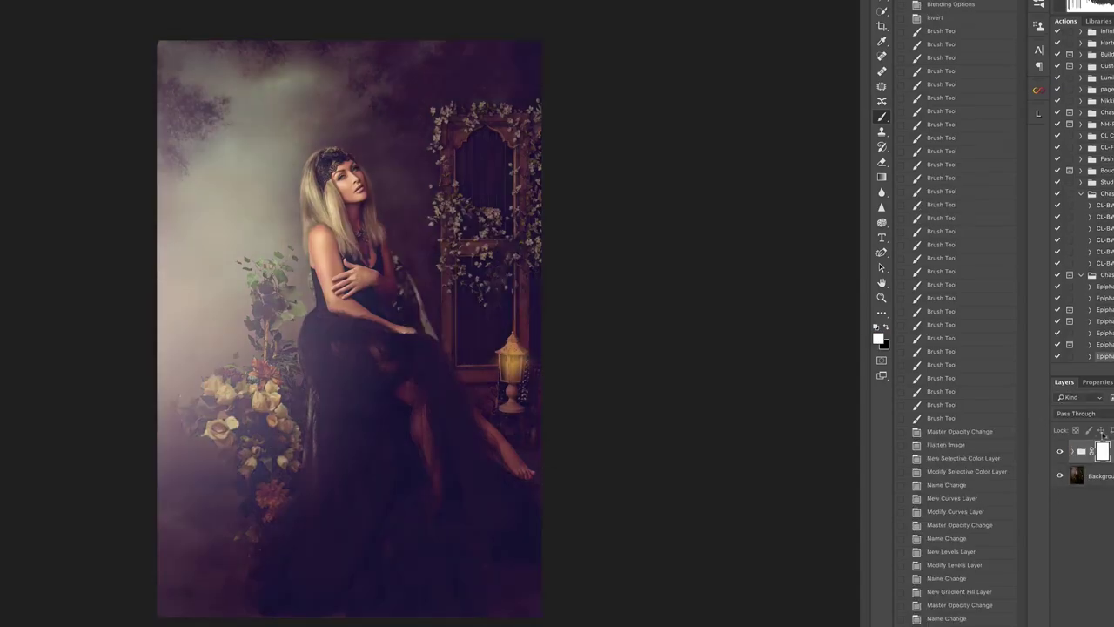
Step: Expand the action's layer group and hide its Gradient Fill, Levels and Curves layers to isolate the Selective Color layer
click(1071, 451)
click(1061, 500)
click(1061, 525)
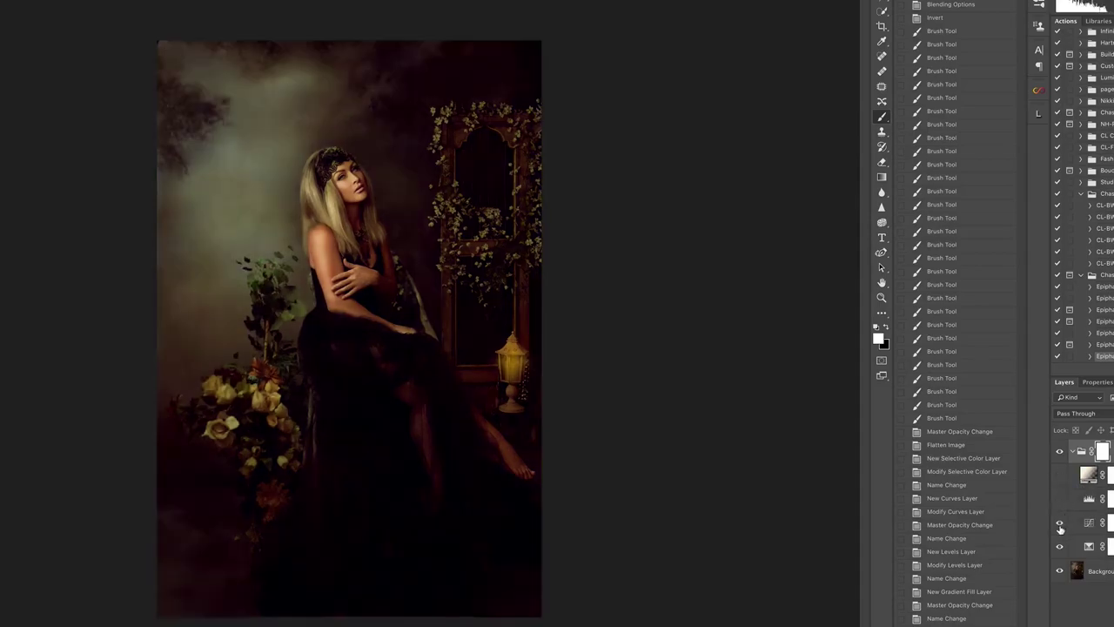
click(1061, 547)
Step: Lower the Selective Color layer's opacity, and show the group's Curves layer at a reduced opacity
click(1112, 545)
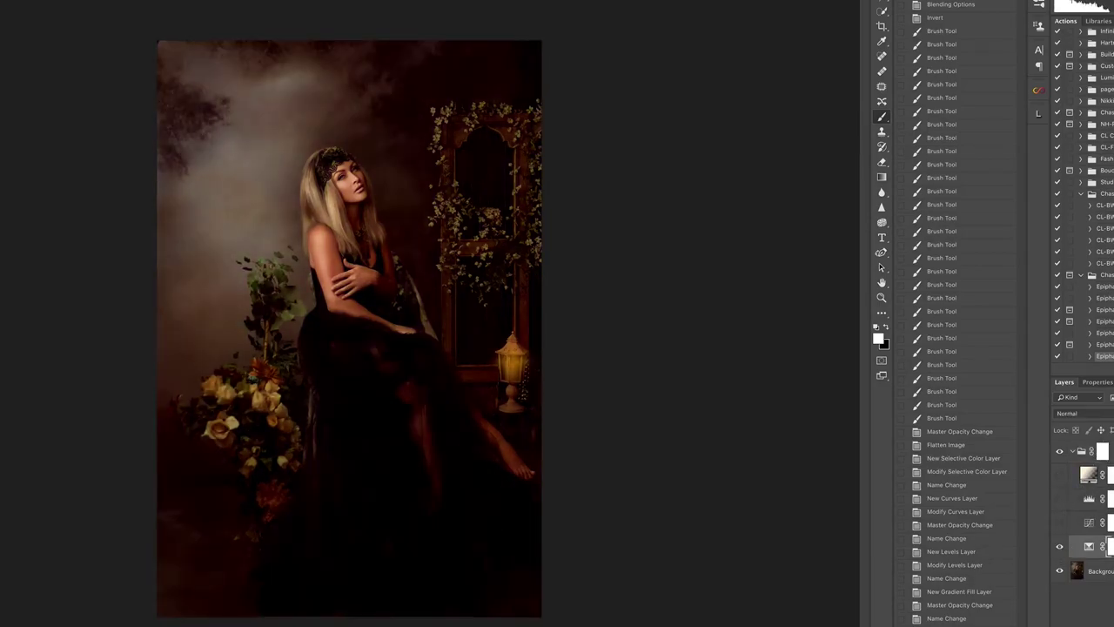
key(super+i)
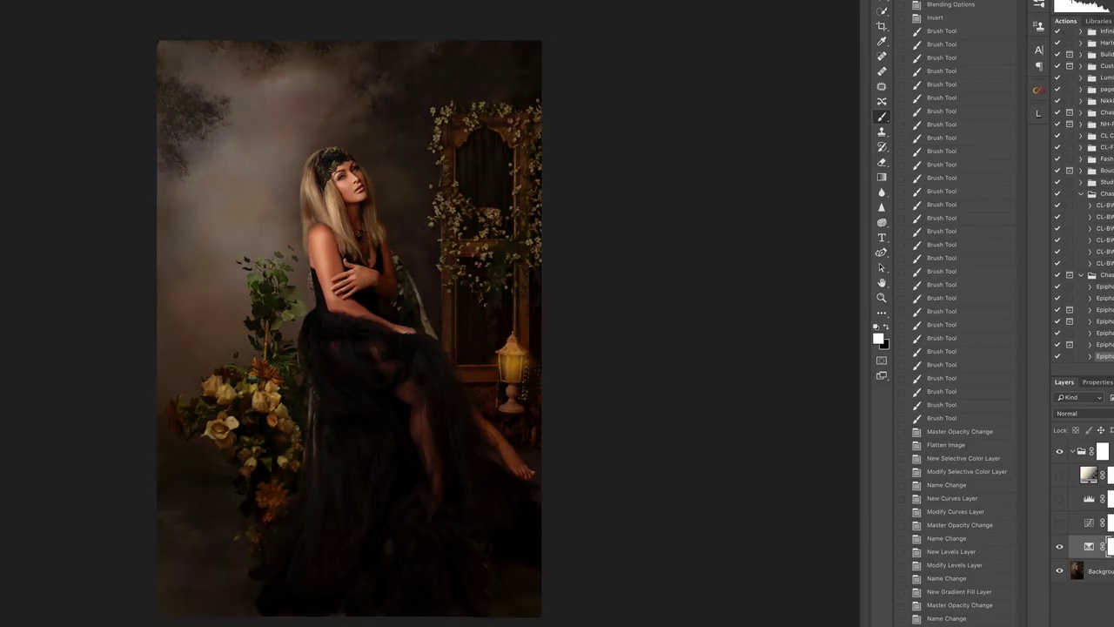
click(1060, 524)
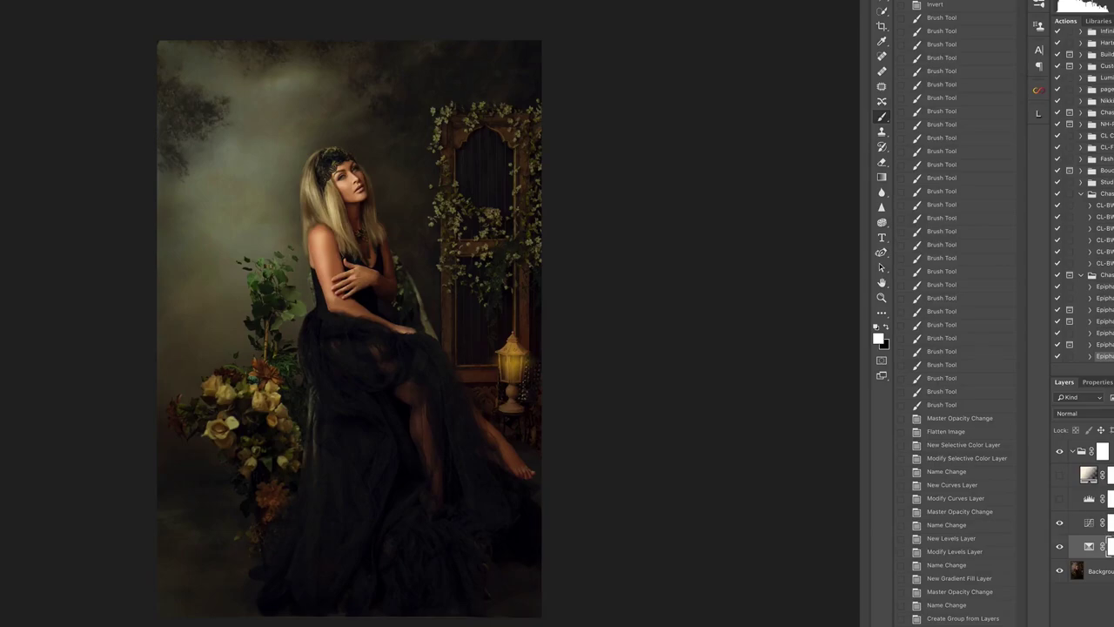
click(1108, 523)
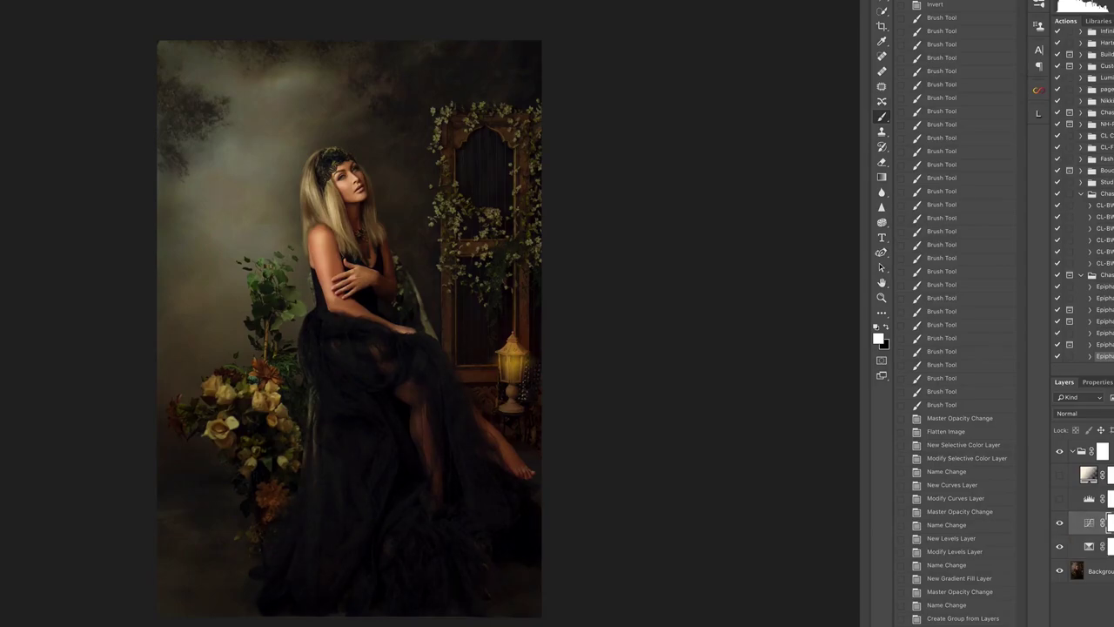
Step: Preview the group's Levels layer and leave it hidden, and turn the Gradient Fill layer on
click(1060, 500)
click(1060, 500)
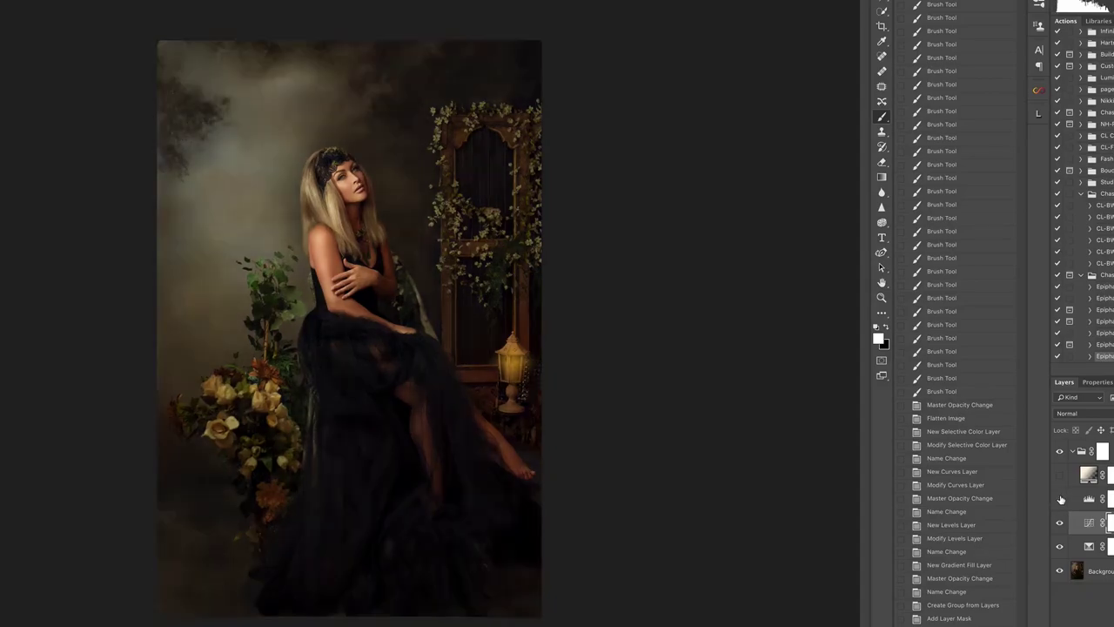
click(1059, 477)
click(1060, 477)
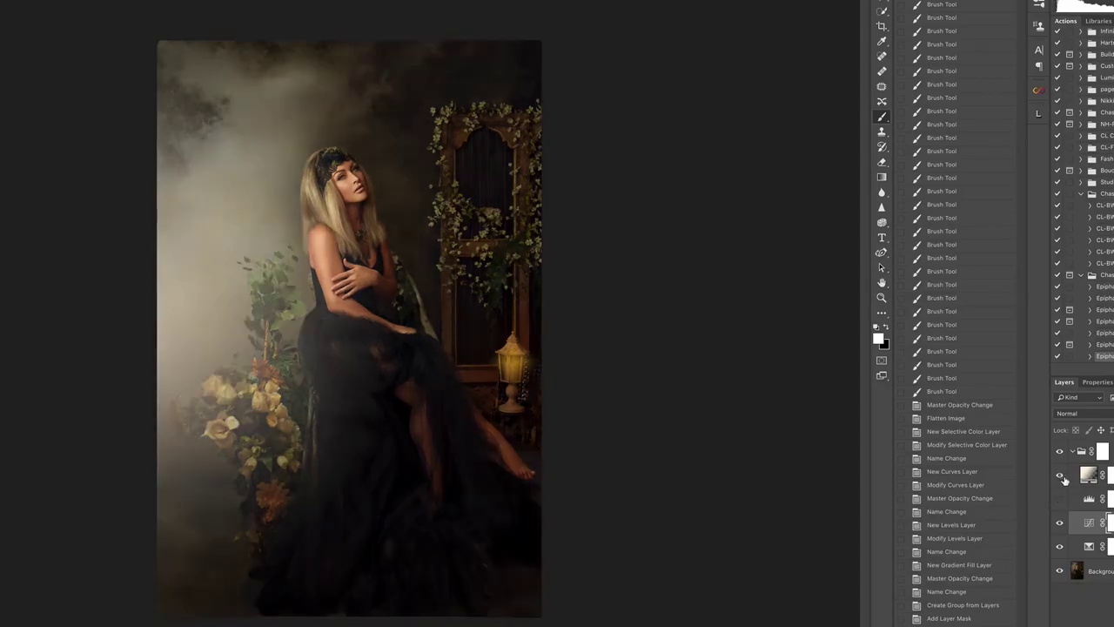
Step: Move the Gradient Fill's radial glow up the backdrop beside the woman's head and reduce the layer's opacity
double_click(1088, 475)
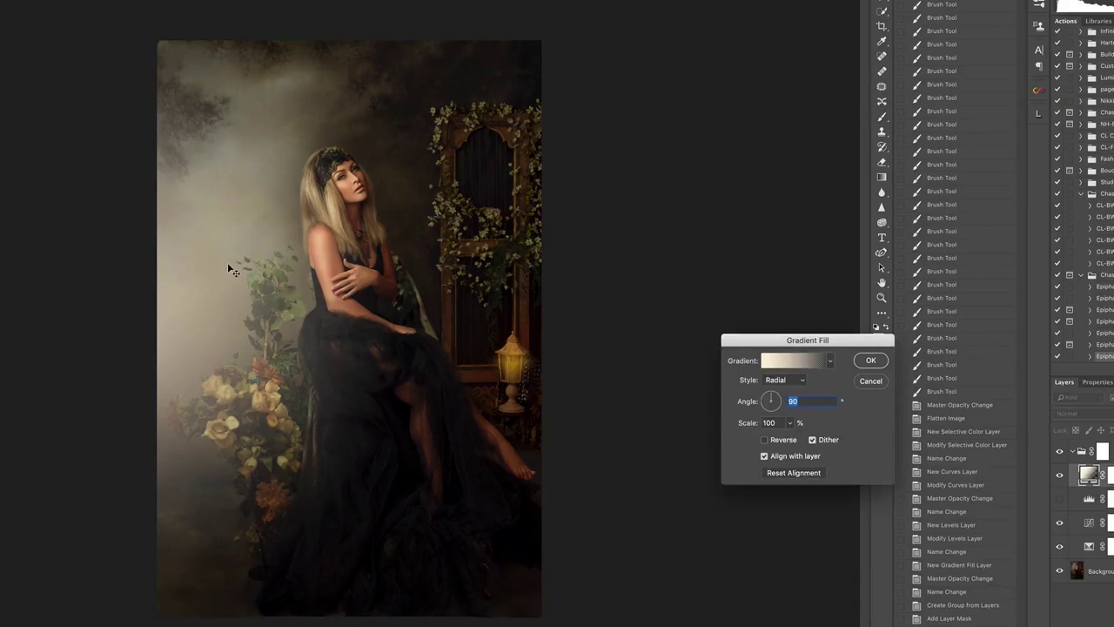
drag(229, 264, 221, 144)
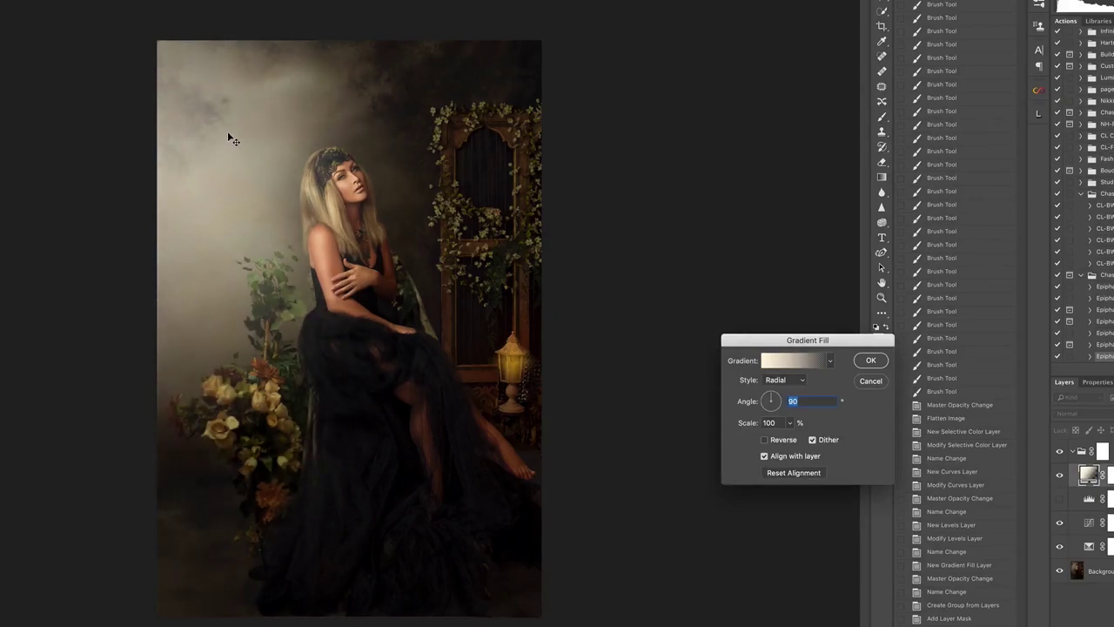
click(871, 359)
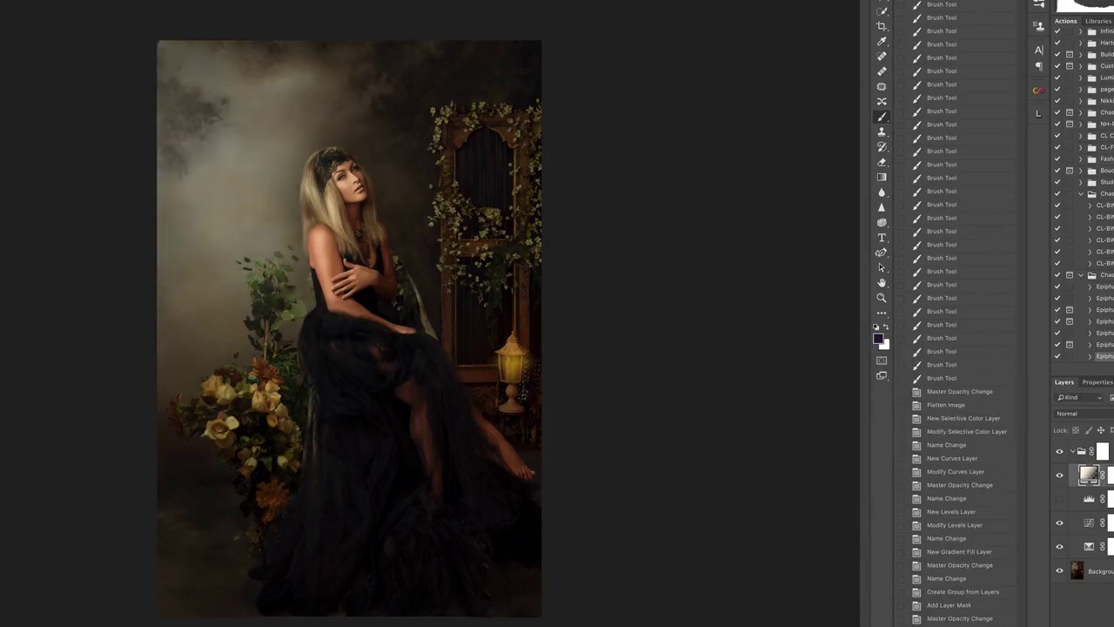
click(1059, 475)
click(1060, 475)
key(x)
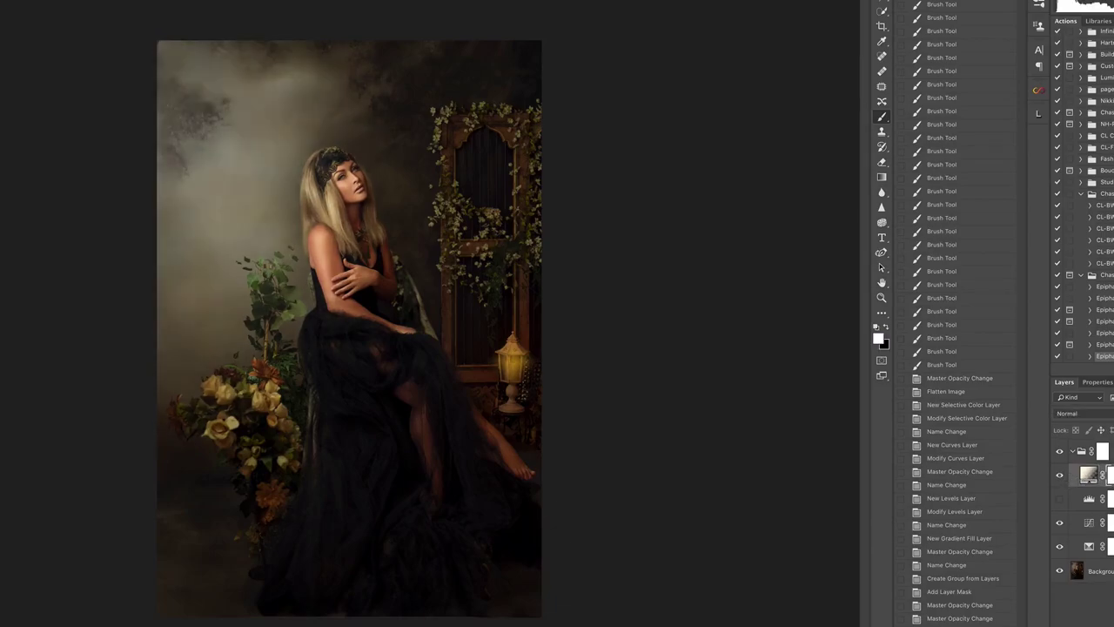
key(x)
Step: Compare the portrait with the collapsed action group hidden and shown, and flatten the image, discarding hidden layers
click(1071, 451)
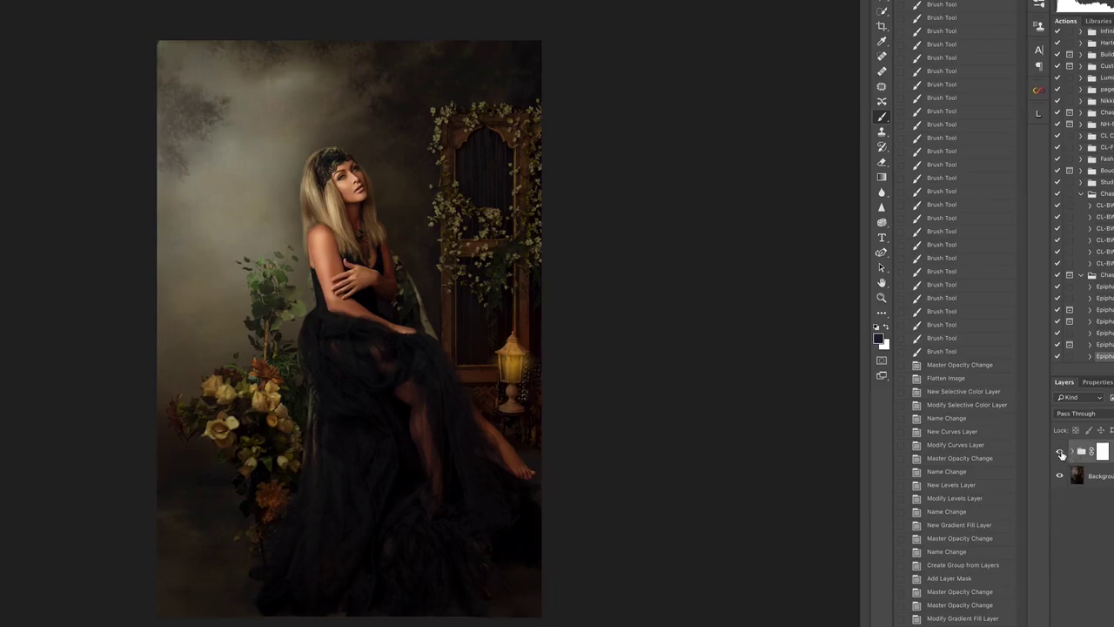
click(1060, 453)
click(1061, 453)
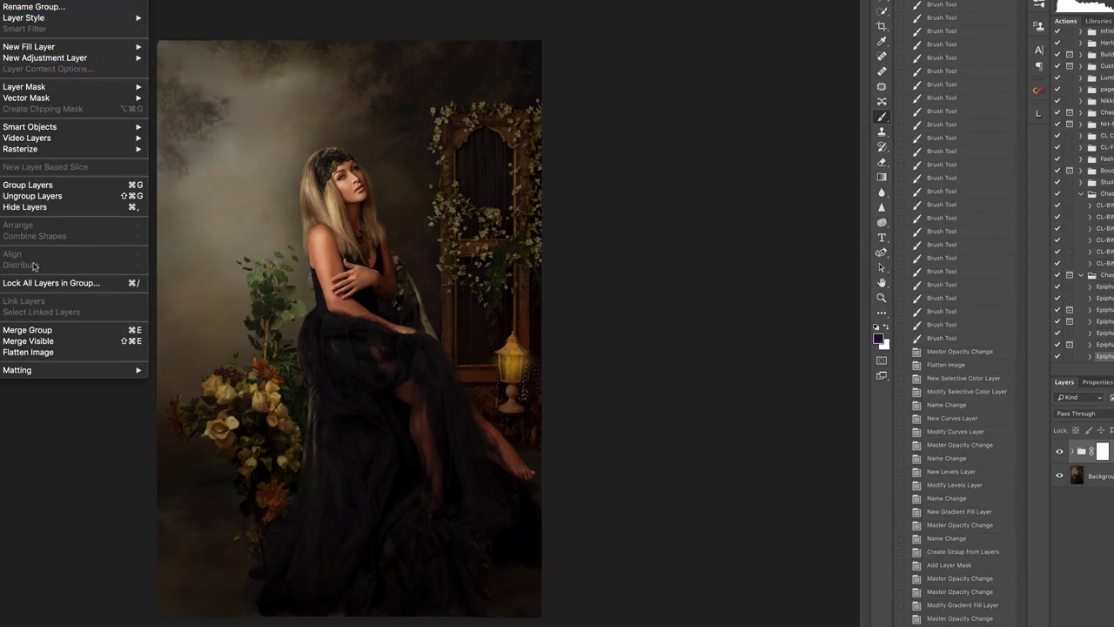
click(69, 352)
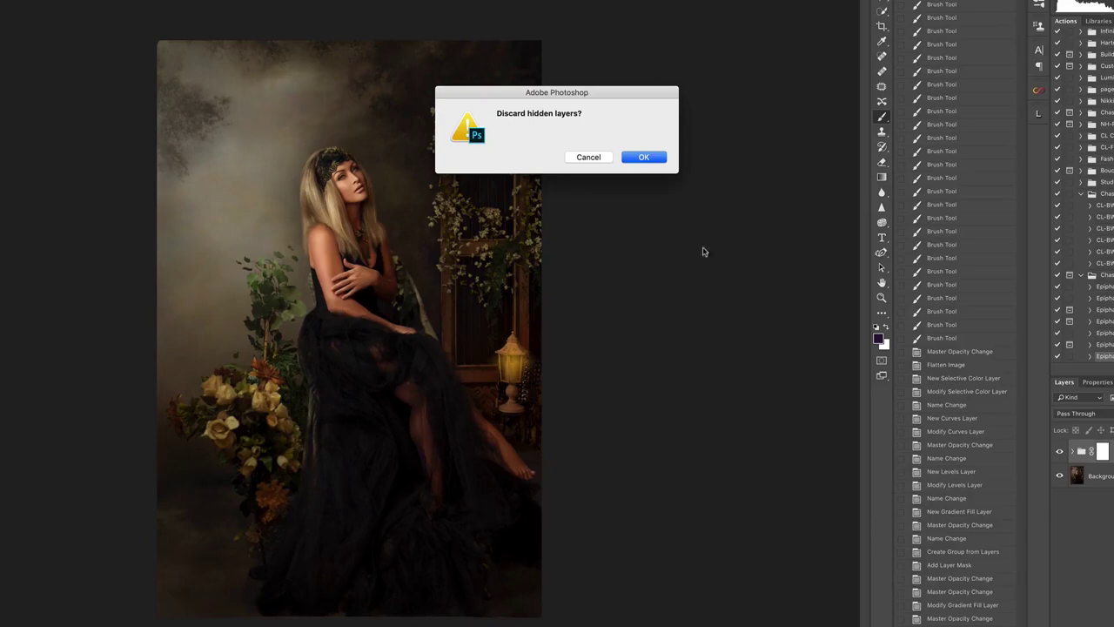
key(Return)
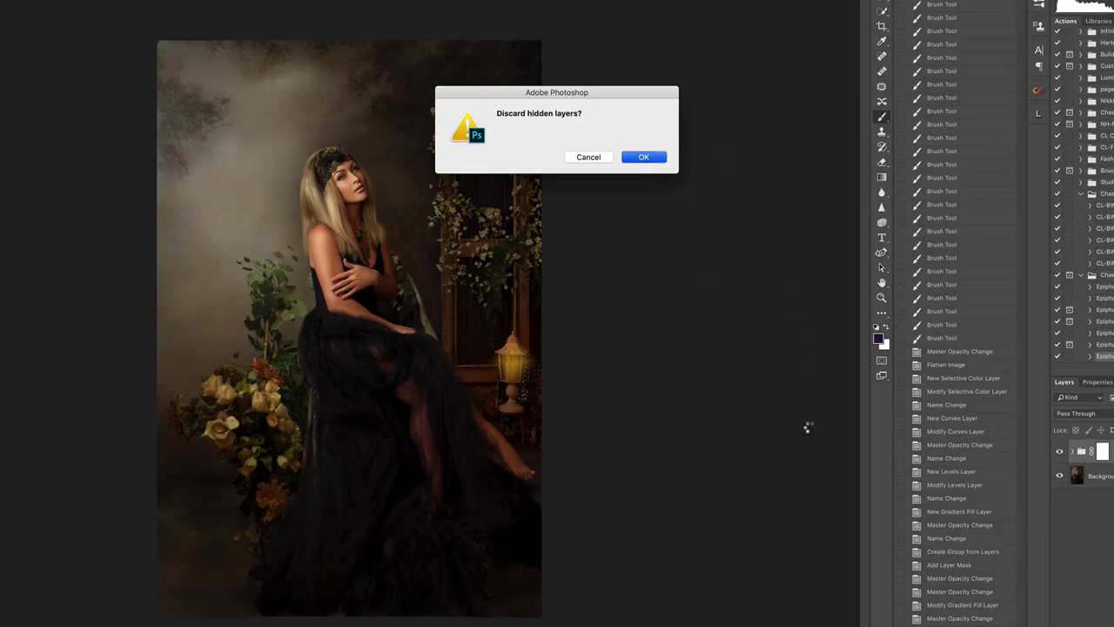